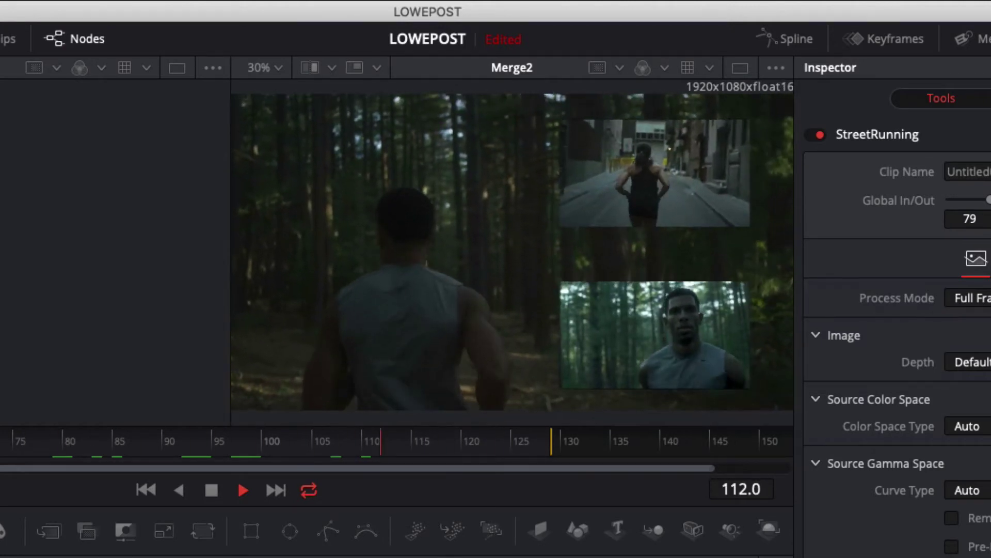
Step: Stop the playback and look over the complete node tree from the source clips to MediaOut1
key("space")
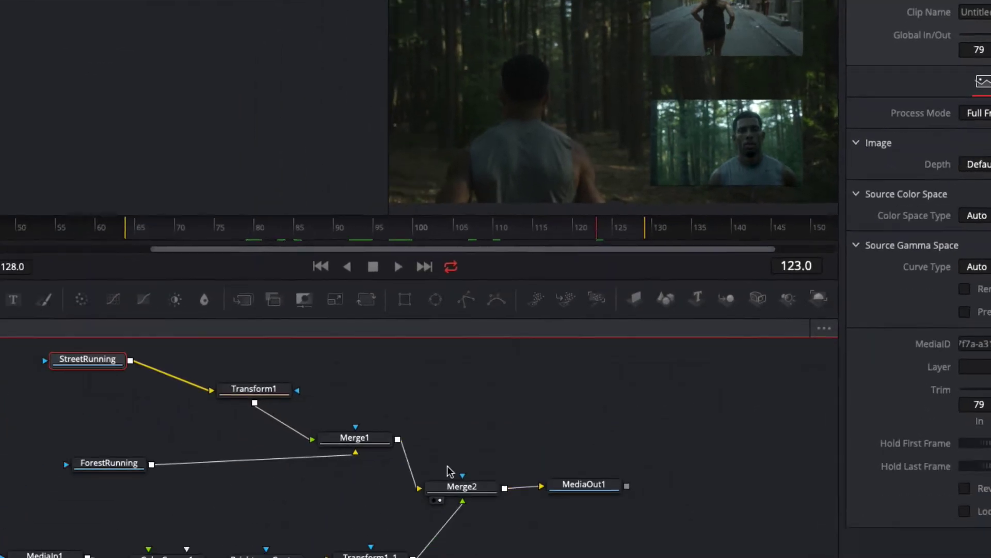
left_click_drag(82, 557, 492, 557)
left_click_drag(623, 332, 427, 351)
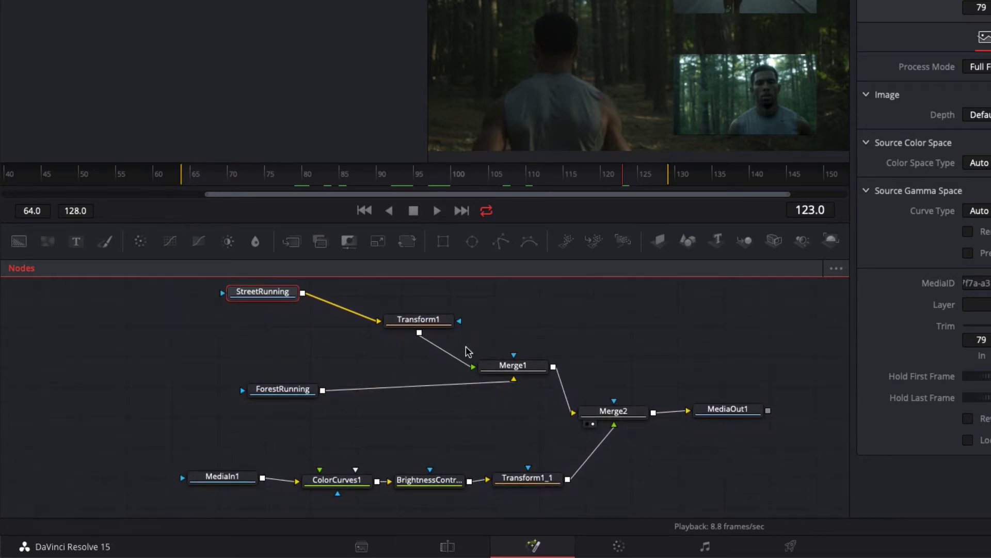
left_click_drag(482, 347, 442, 351)
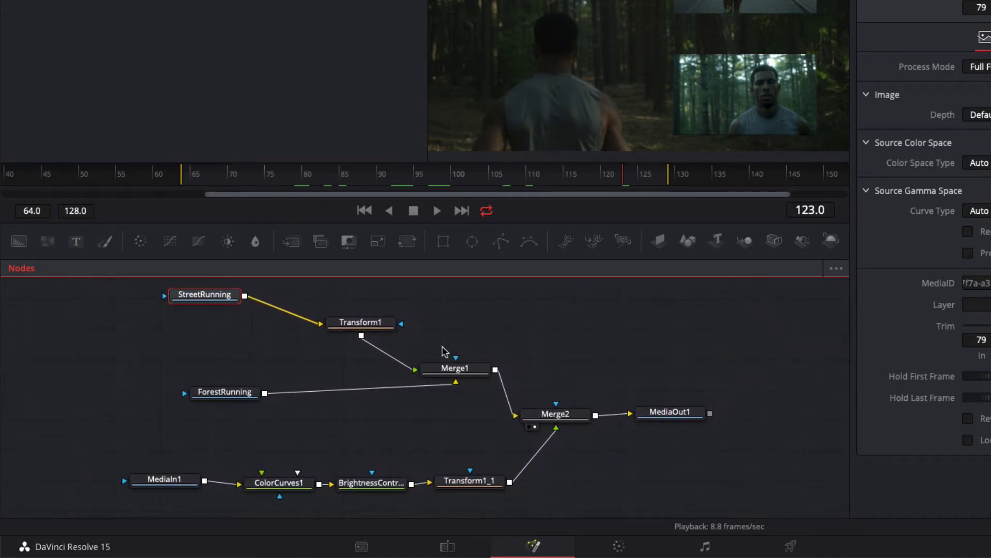
mouse_move(456, 341)
left_mouse_down()
mouse_move(622, 342)
mouse_move(369, 348)
mouse_move(622, 339)
mouse_move(353, 336)
mouse_move(549, 352)
mouse_move(504, 312)
mouse_move(291, 347)
mouse_move(515, 387)
mouse_move(593, 332)
mouse_move(460, 347)
mouse_move(471, 345)
left_mouse_up()
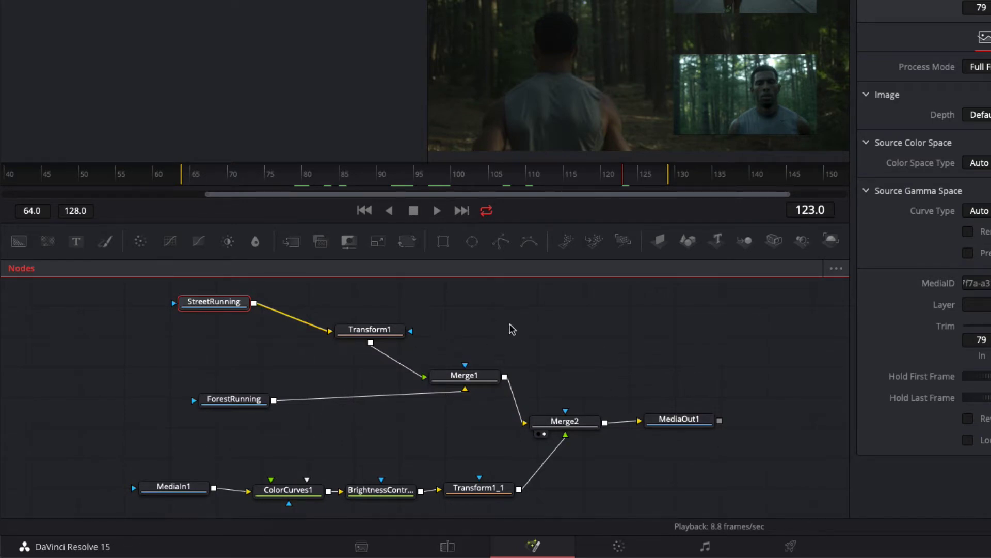
Step: Examine the node tree at different magnifications, from the overall layout to the individual merge nodes
scroll(519, 359, "up", 3)
scroll(518, 358, "down", 6)
scroll(518, 358, "up", 6)
scroll(518, 359, "down", 5)
scroll(518, 359, "up", 5)
scroll(518, 359, "down", 5)
scroll(518, 359, "up", 3)
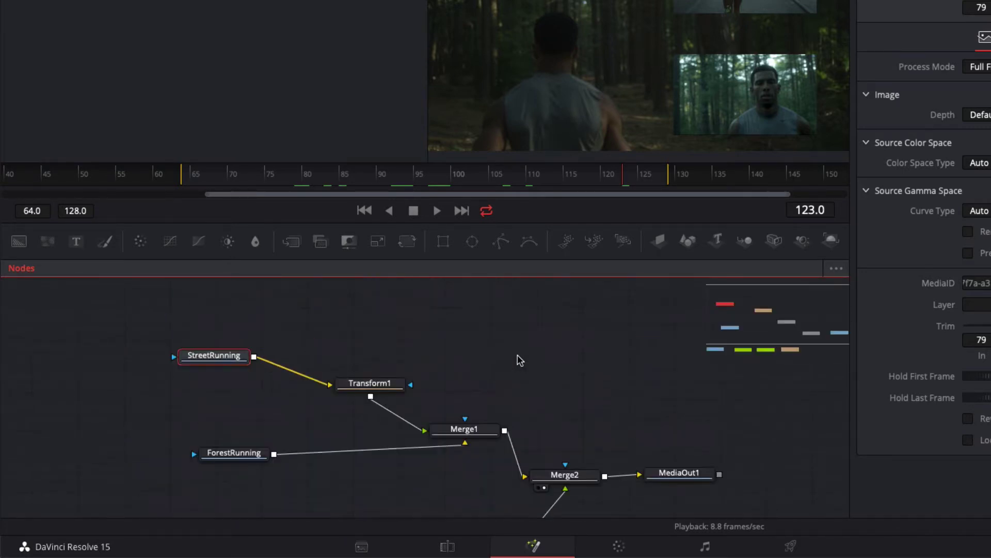
scroll(518, 359, "down", 1)
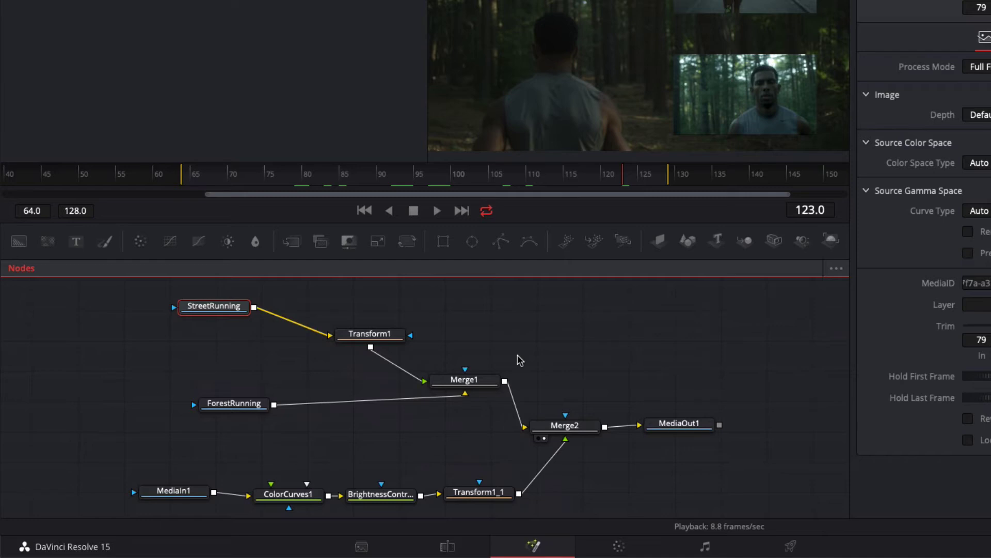
scroll(514, 383, "up", 2)
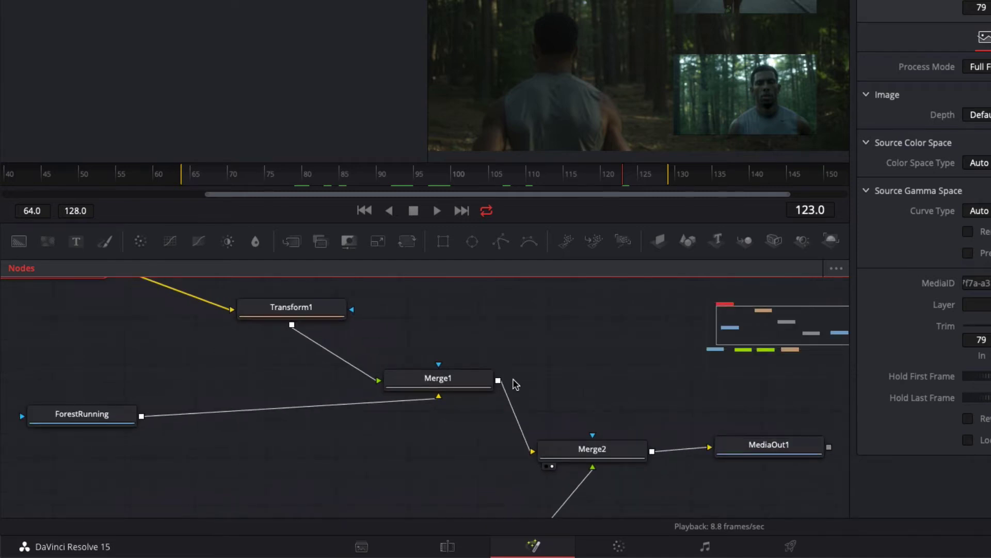
scroll(515, 384, "down", 5)
scroll(515, 384, "up", 2)
scroll(515, 383, "up", 5)
scroll(515, 384, "down", 1)
scroll(515, 384, "down", 5)
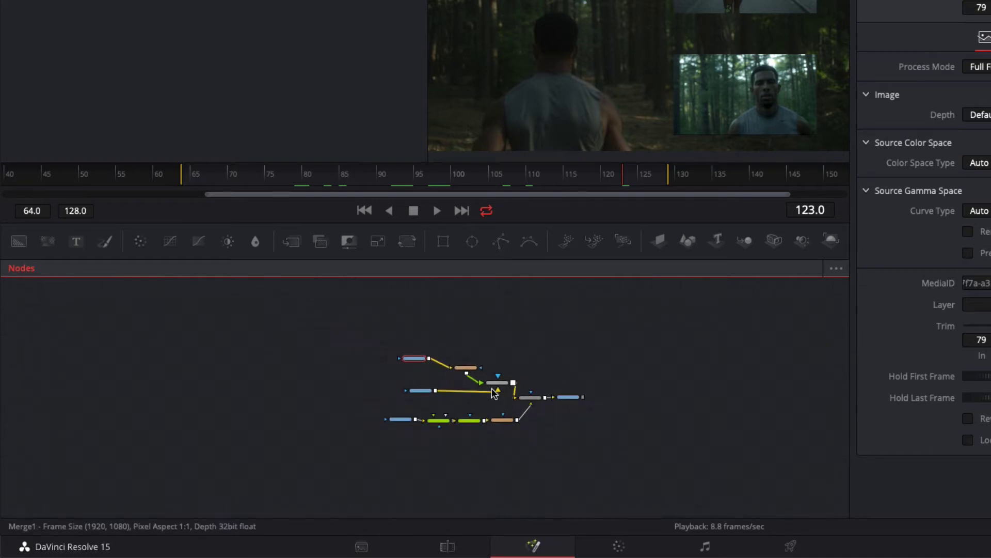
Step: Examine how the StreetRunning, ForestRunning and MediaIn1 branches connect through Merge1 and Merge2
left_click_drag(485, 392, 533, 381)
scroll(488, 387, "up", 5)
left_click_drag(522, 348, 385, 391)
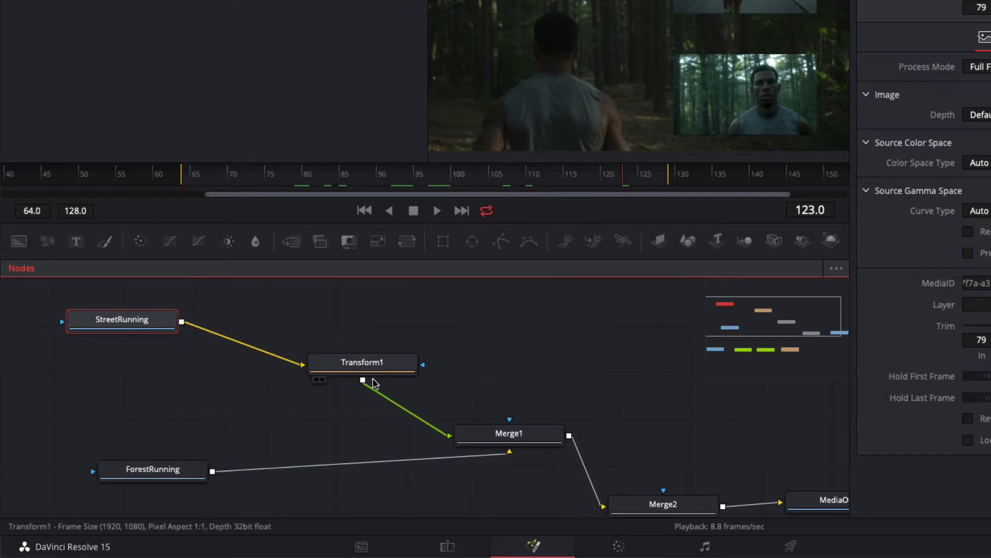
scroll(401, 383, "down", 5)
scroll(401, 383, "down", 3)
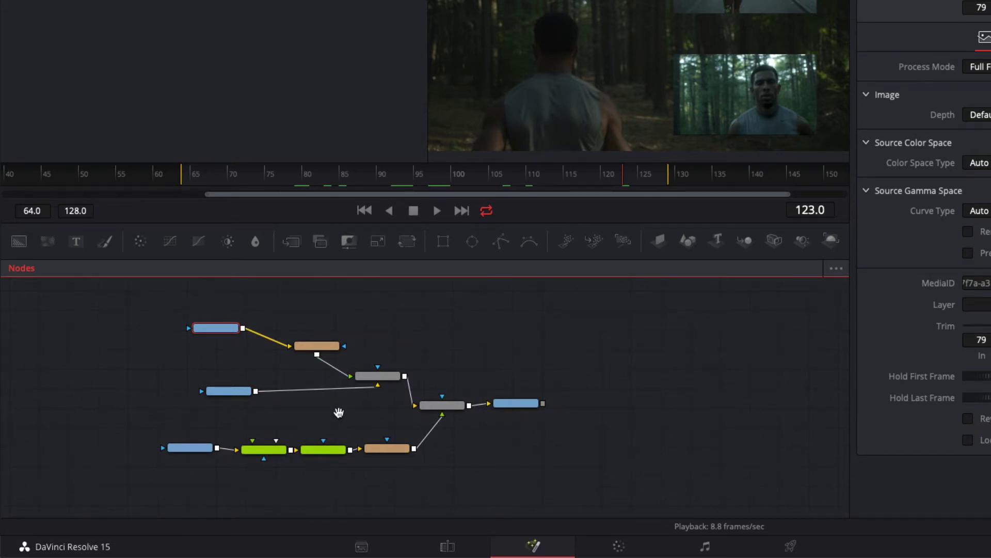
left_click_drag(339, 412, 404, 371)
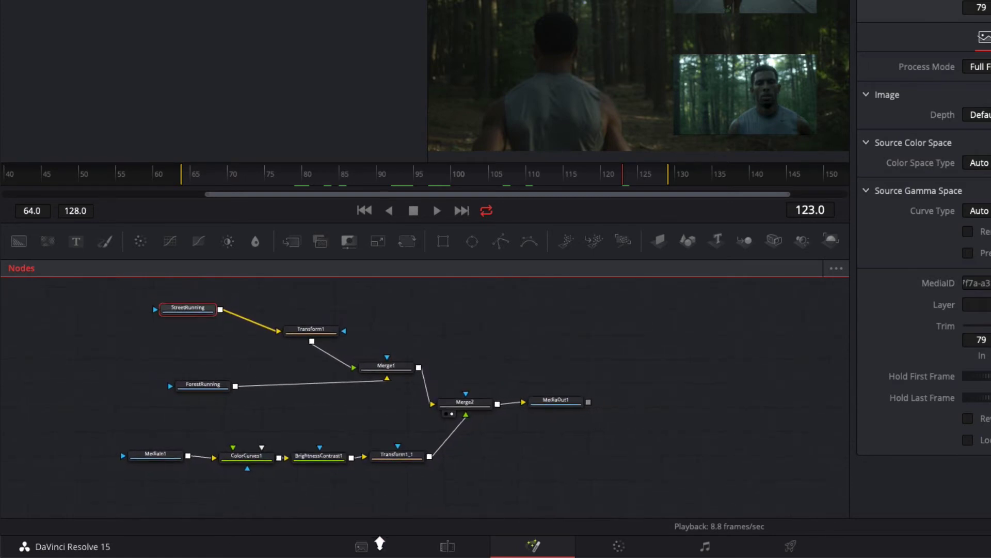
left_click_drag(404, 468, 448, 537)
left_click_drag(435, 425, 495, 433)
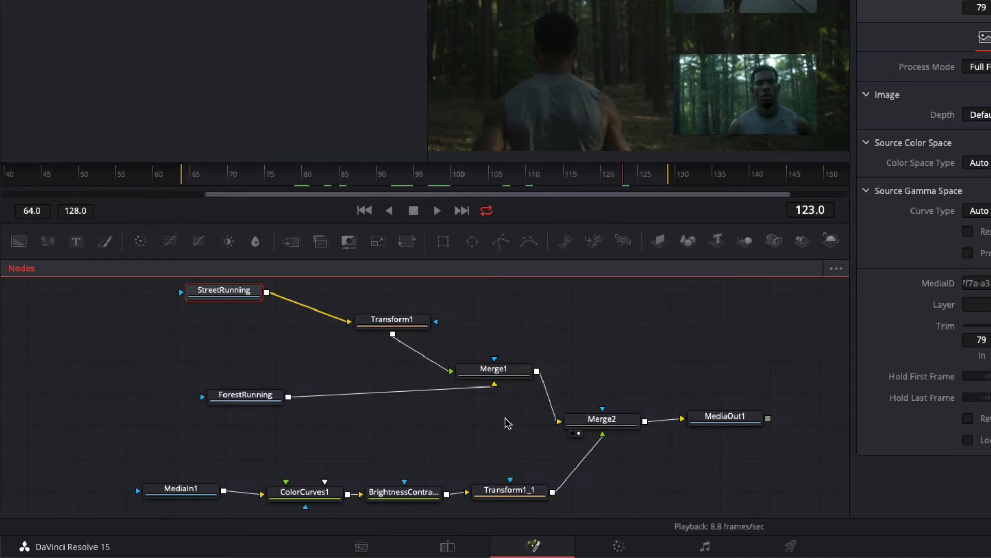
Step: Scale the node graph with the Scale to Fit option
right_click(543, 343)
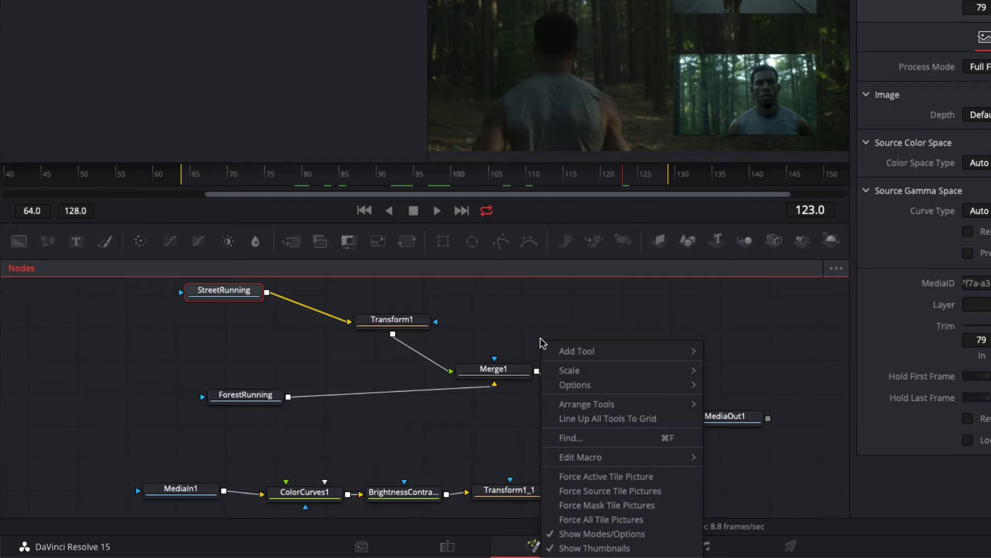
mouse_move(593, 372)
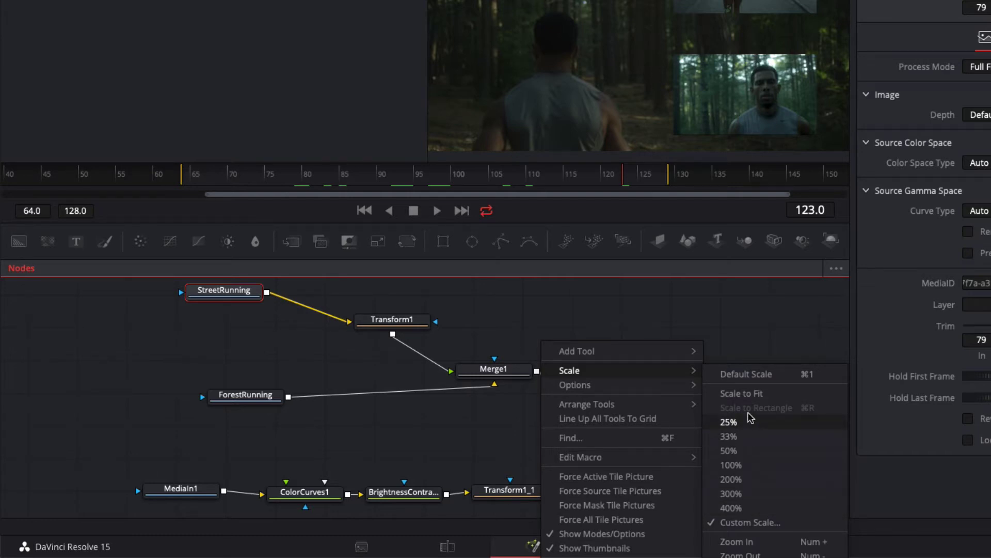
left_click(742, 393)
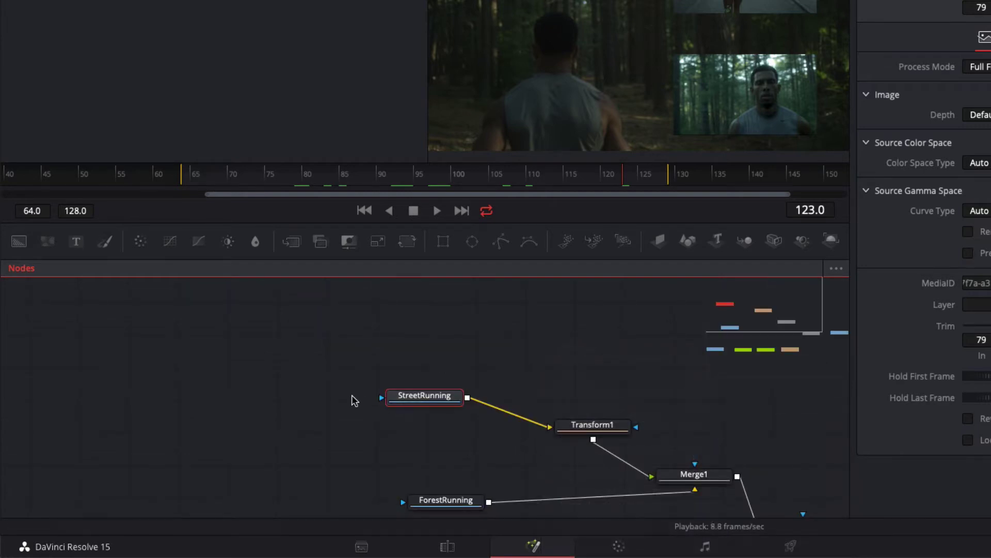
Step: Select the Transform1_1 node at the end of the MediaIn1 branch and show its output in the viewer
scroll(352, 394, "up", 1)
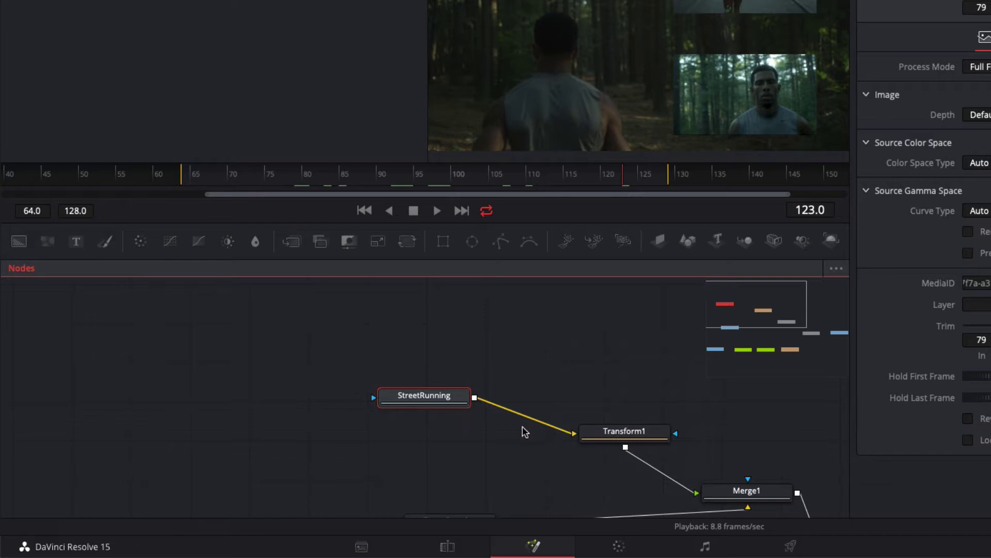
left_click_drag(626, 449, 393, 315)
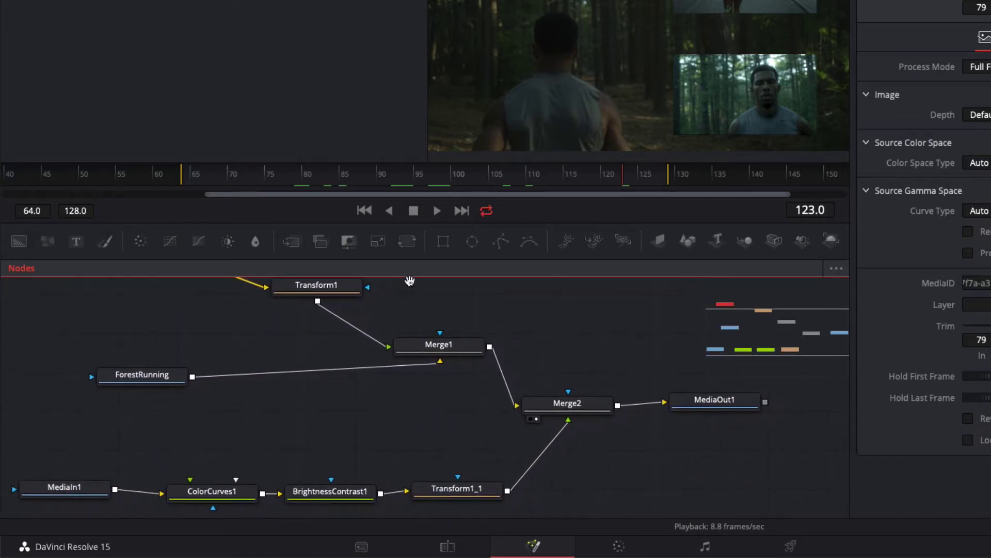
left_click_drag(355, 404, 435, 357)
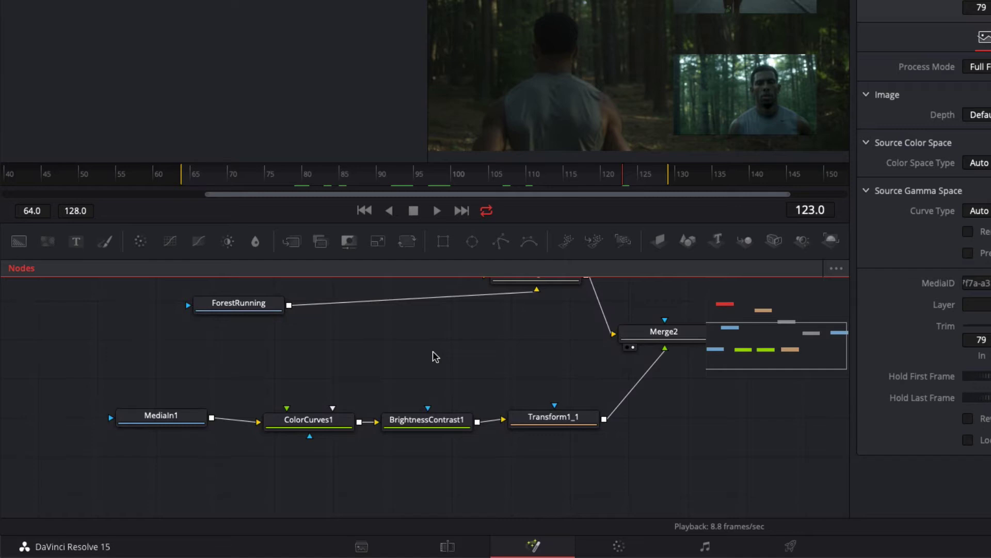
left_click(561, 419)
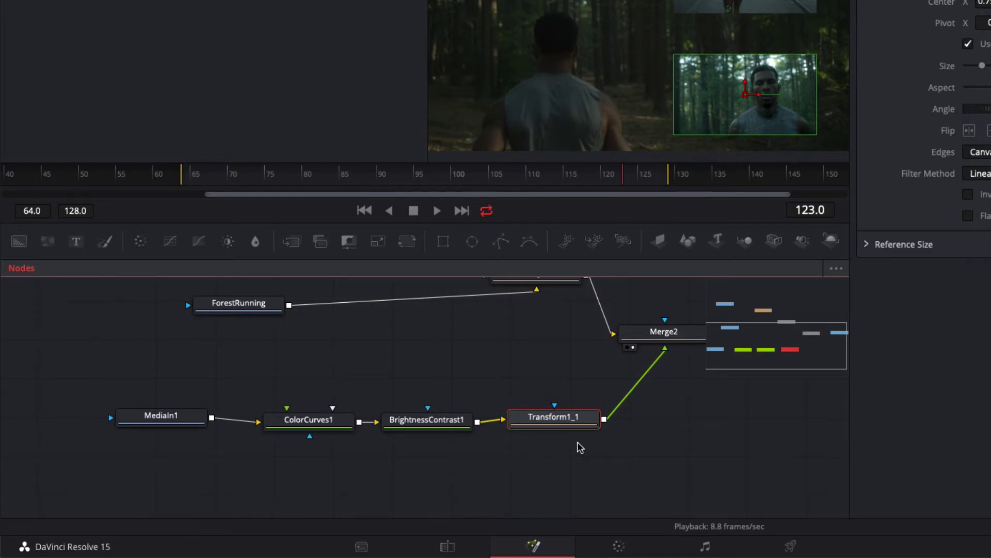
key("1")
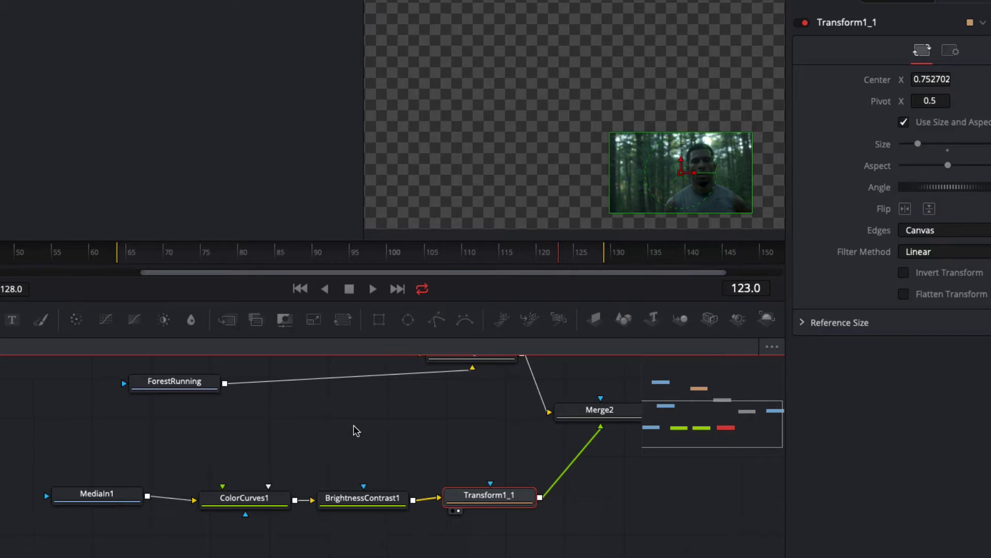
Step: Select the ColorCurves1 node and toggle it off and on to compare its effect on the image
left_click(282, 496)
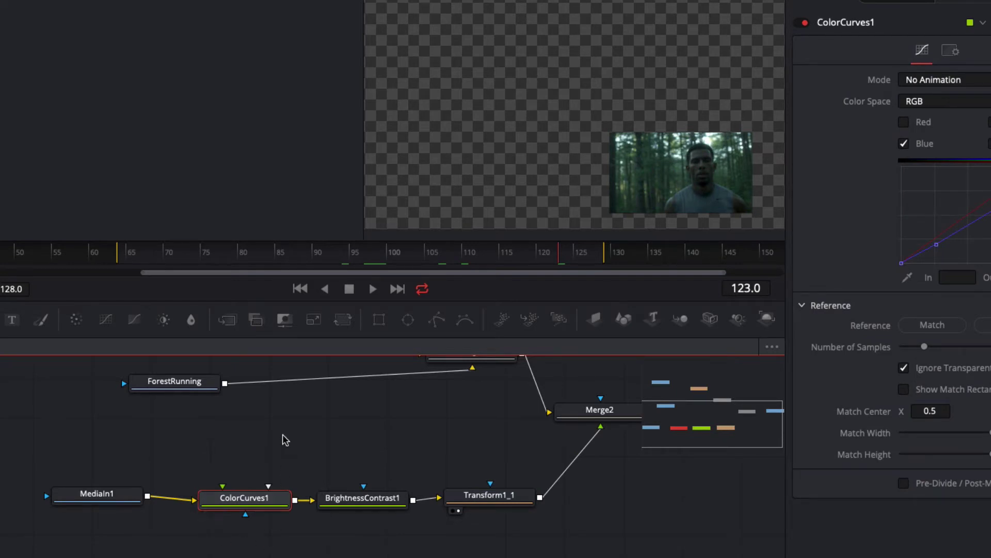
key("ctrl+p")
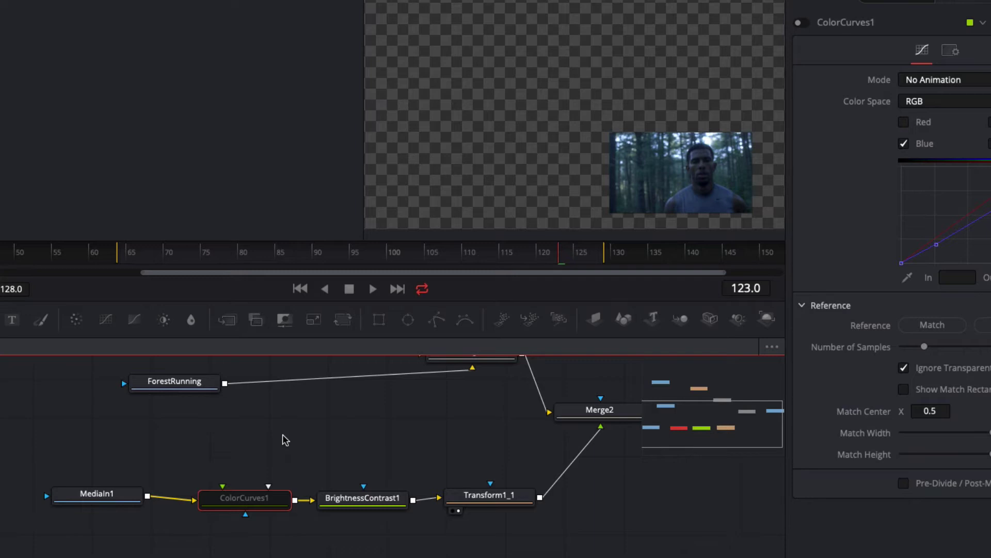
key("ctrl+p")
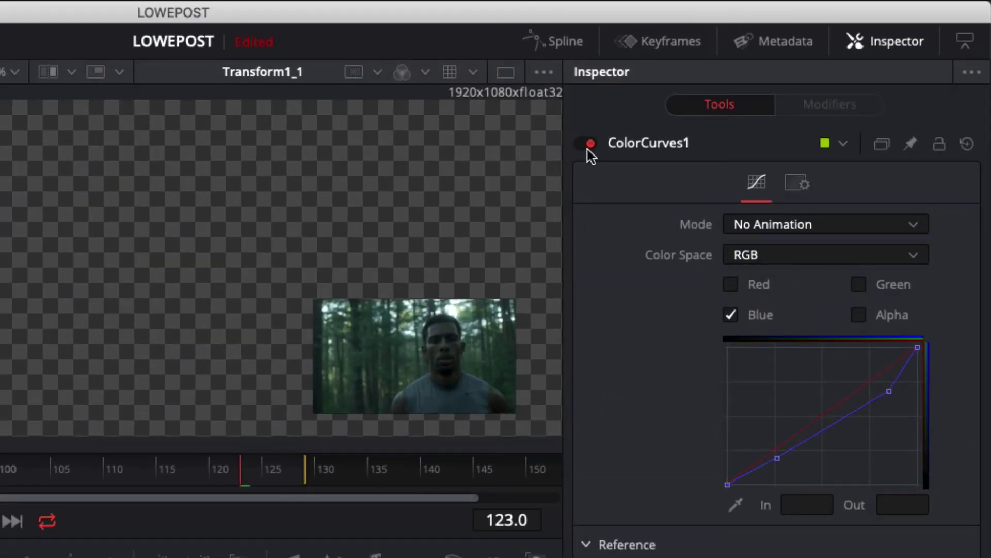
left_click(803, 28)
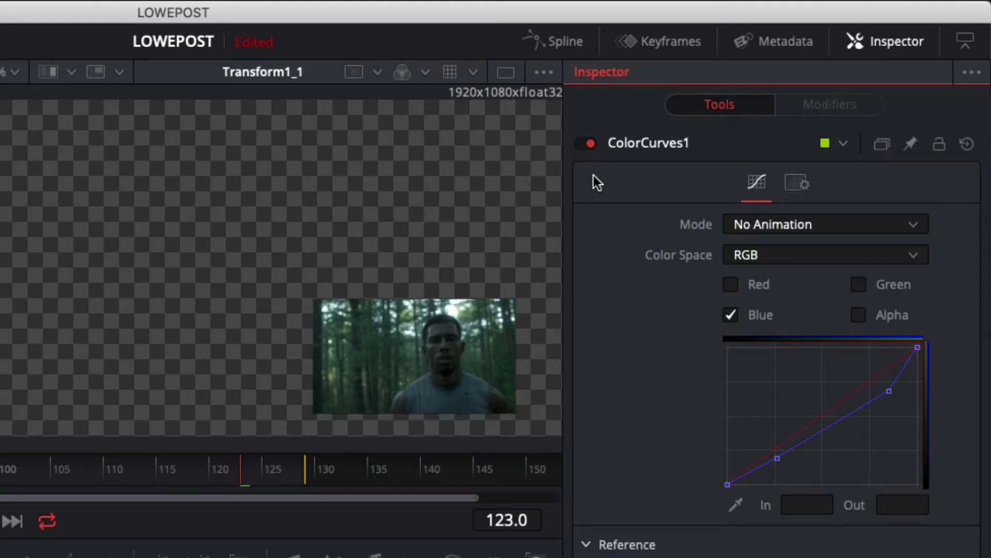
left_click(591, 145)
left_click(590, 146)
Step: Select the BrightnessContrast1 node, then disable and re-enable it to compare its effect
left_click(875, 43)
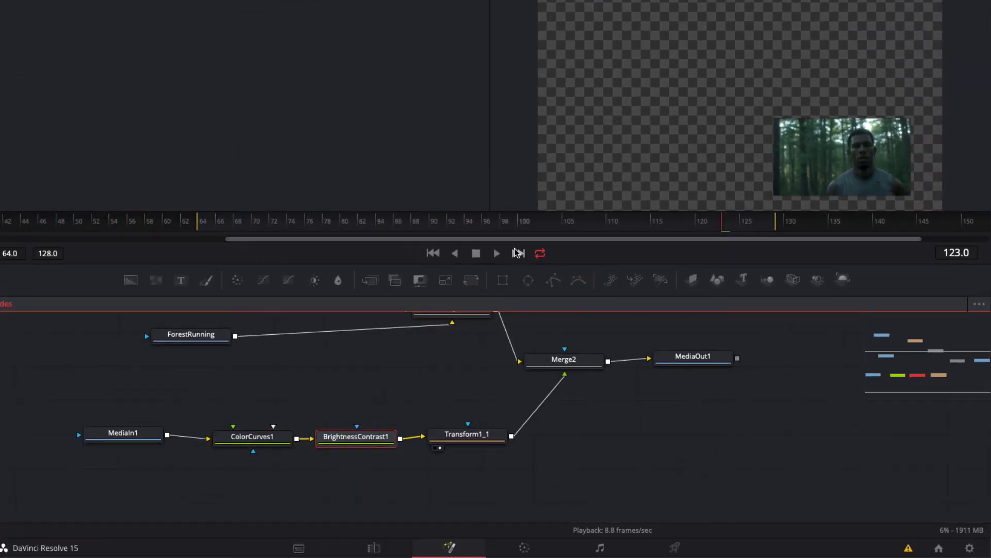
key("ctrl+p")
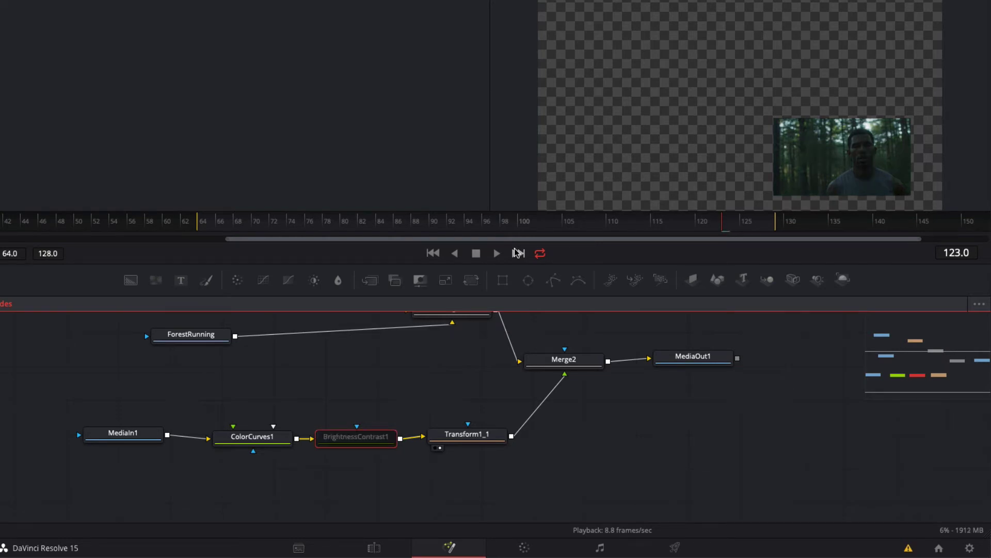
key("ctrl+p")
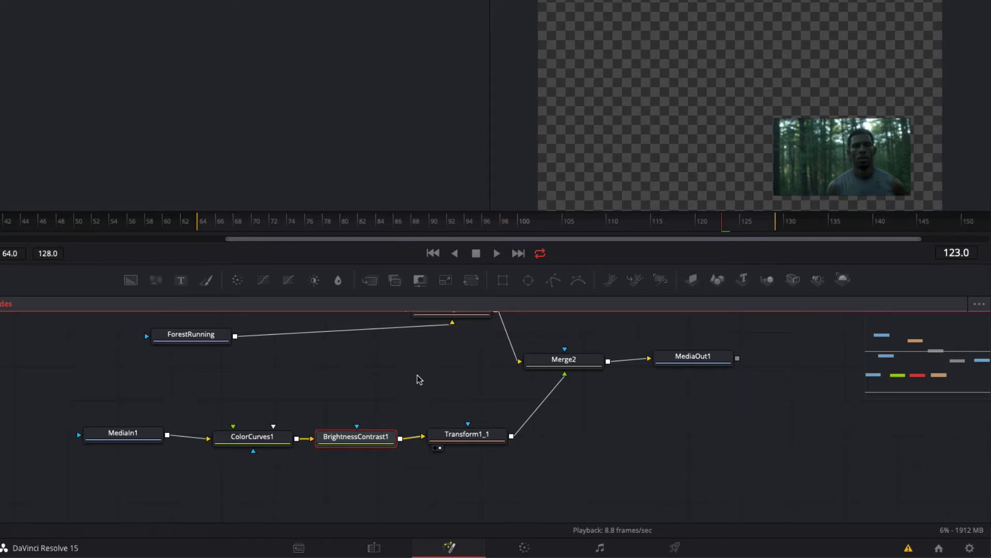
Step: Select the MediaOut1 node and show the final composite in the viewer
scroll(418, 374, "up", 1)
scroll(417, 374, "down", 3)
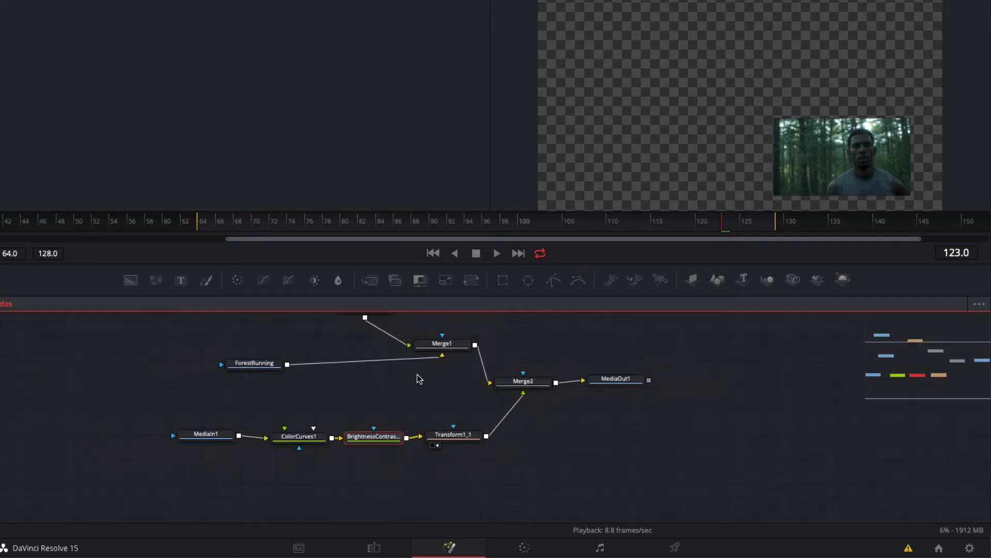
left_click_drag(415, 361, 481, 387)
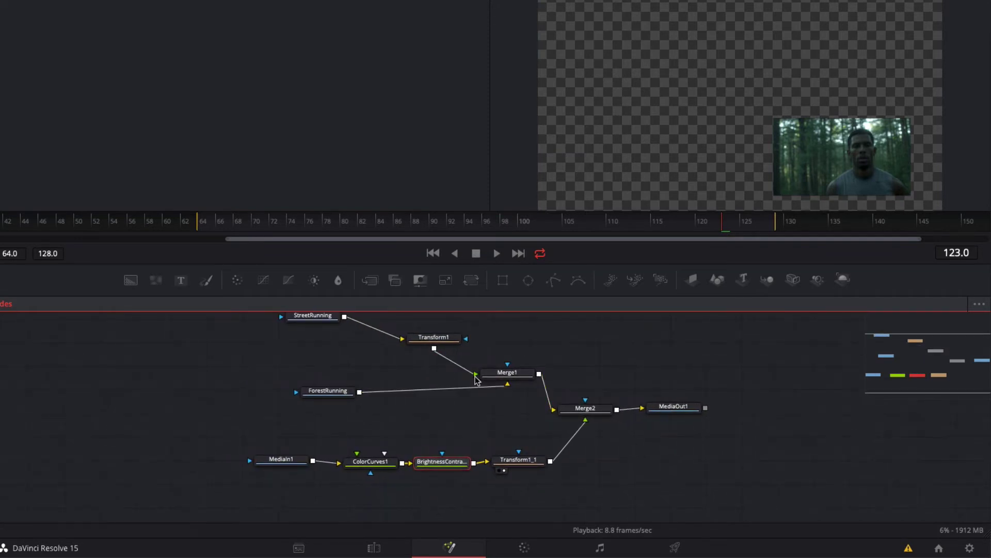
left_click(670, 407)
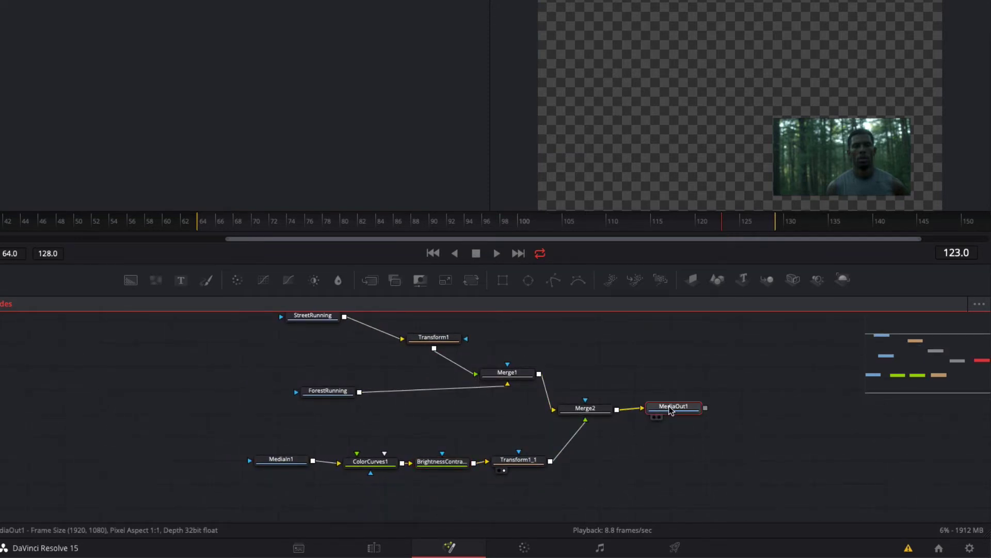
key("2")
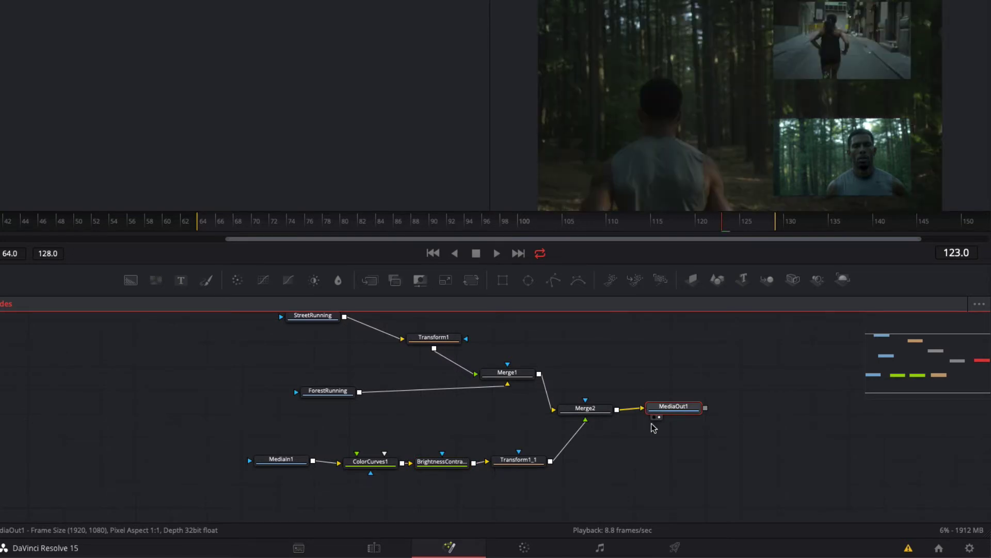
Step: Switch to the Edit page and reset the Fusion composition of the Untitled00923915.mxf clip on Video 1
left_click(375, 548)
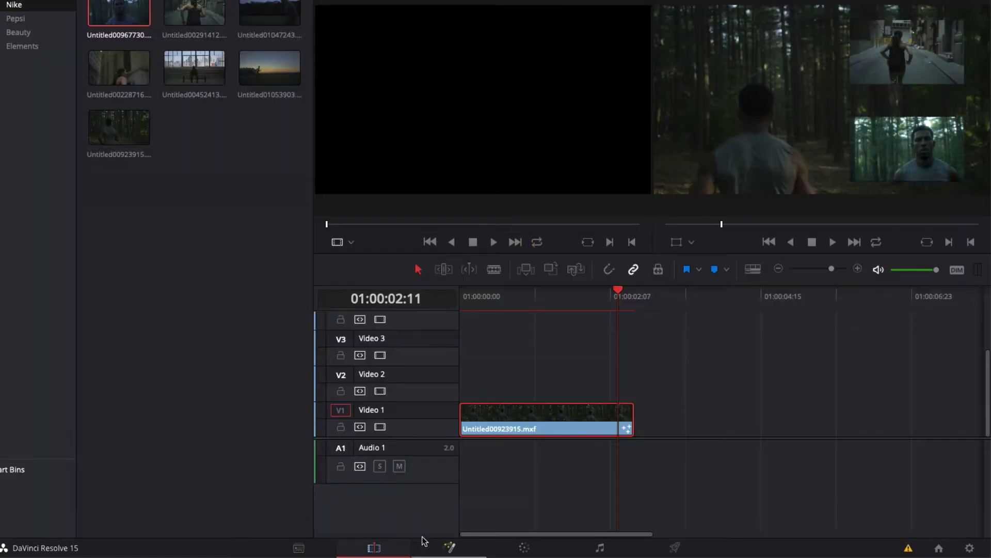
right_click(548, 426)
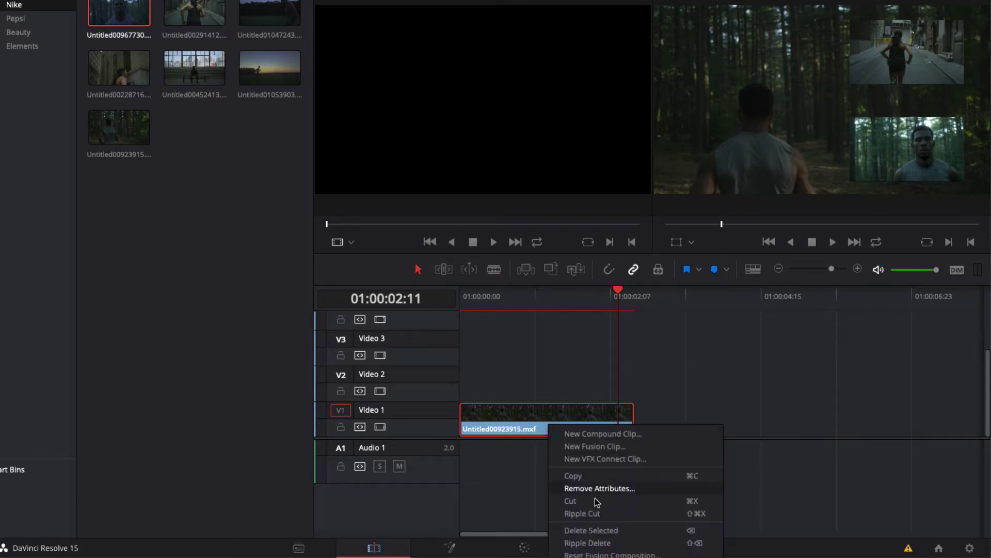
left_click(633, 534)
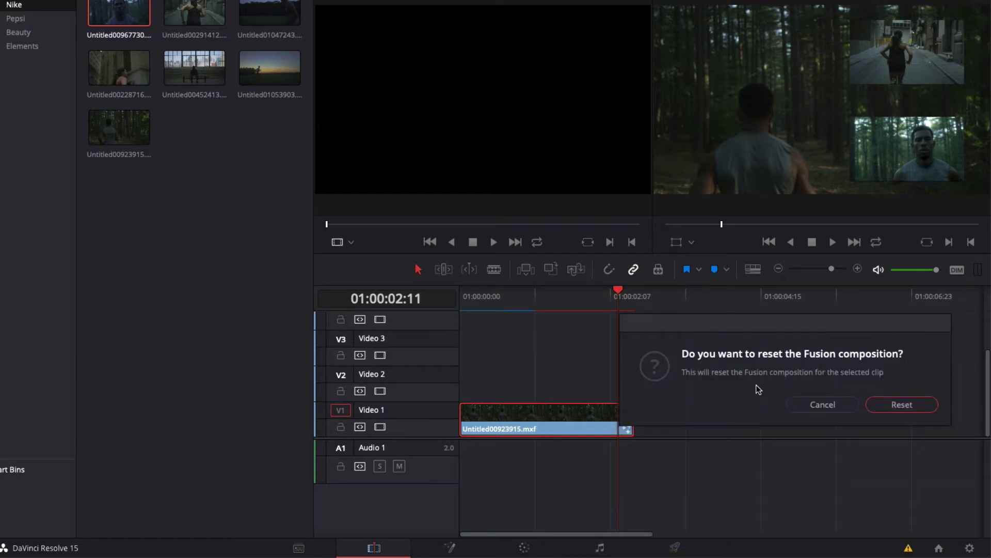
left_click(902, 405)
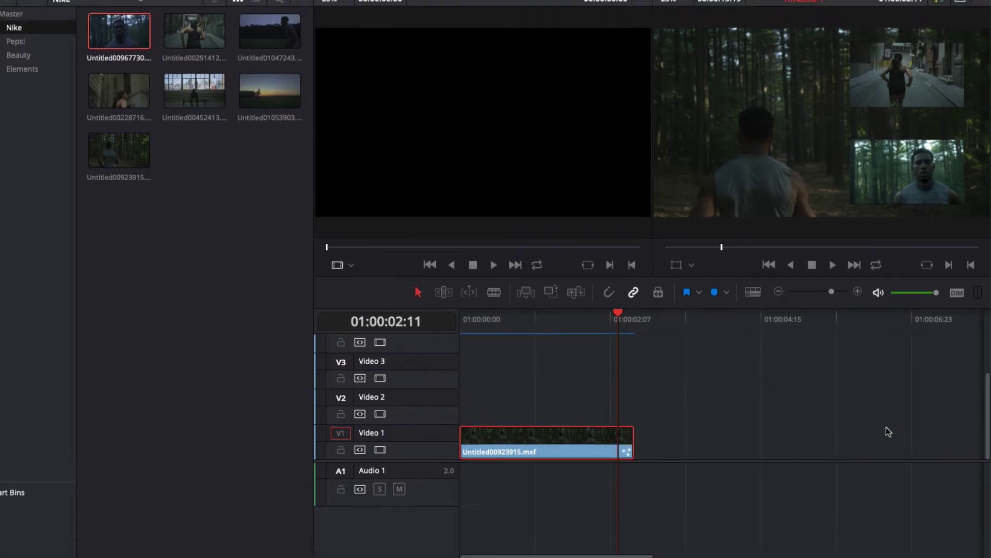
Step: Move the playhead to 01:00:00:22, open the clip on the Fusion page and place MediaOut1 farther from MediaIn1
left_click_drag(618, 365, 521, 390)
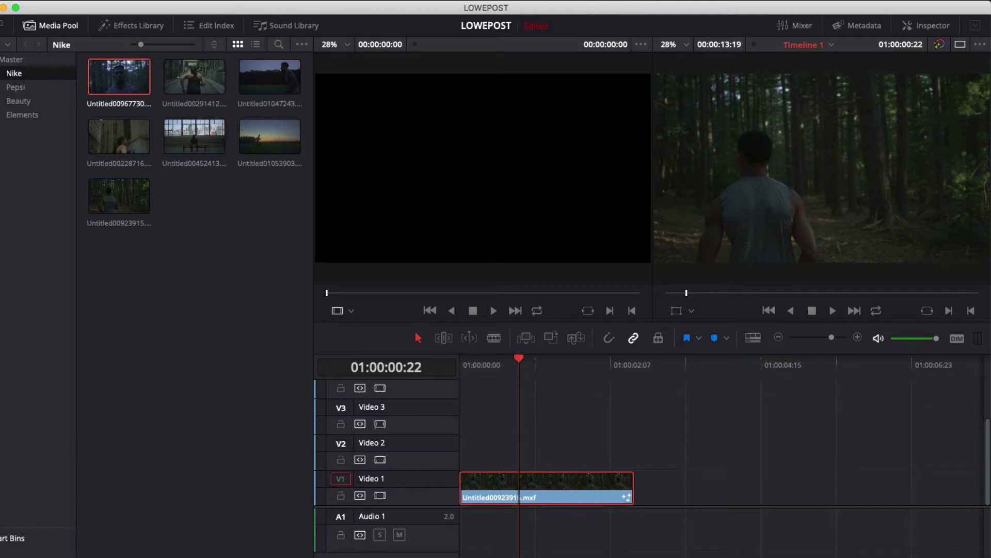
key("shift+5")
left_click_drag(583, 461, 685, 457)
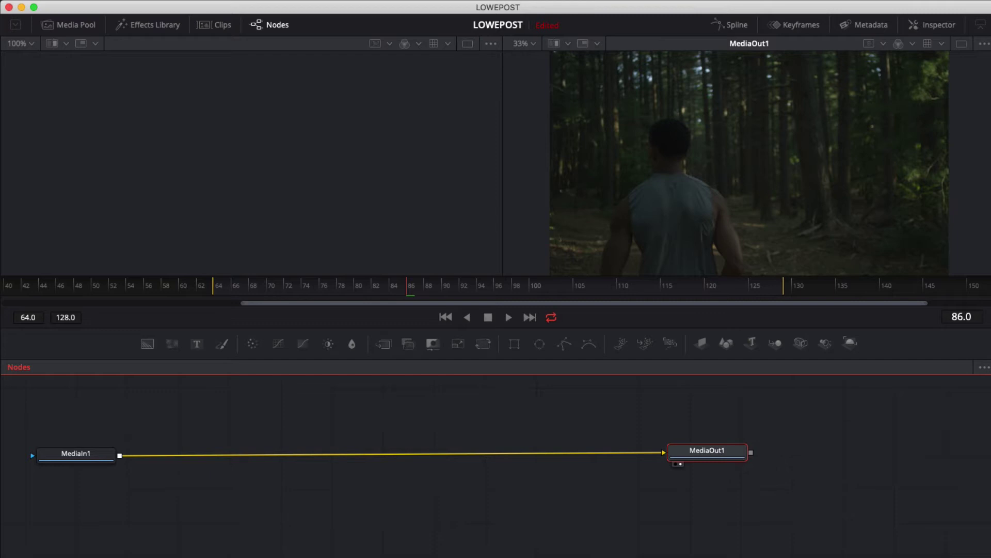
Step: Rename the MediaIn1 node as ForestRun
left_click(85, 456)
key("F2")
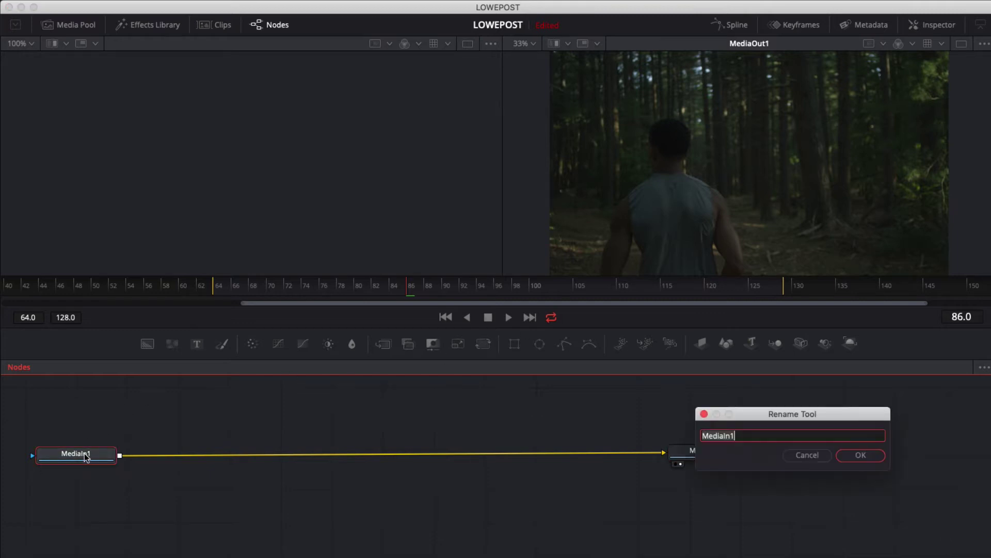
type("ForestRun")
key("Return")
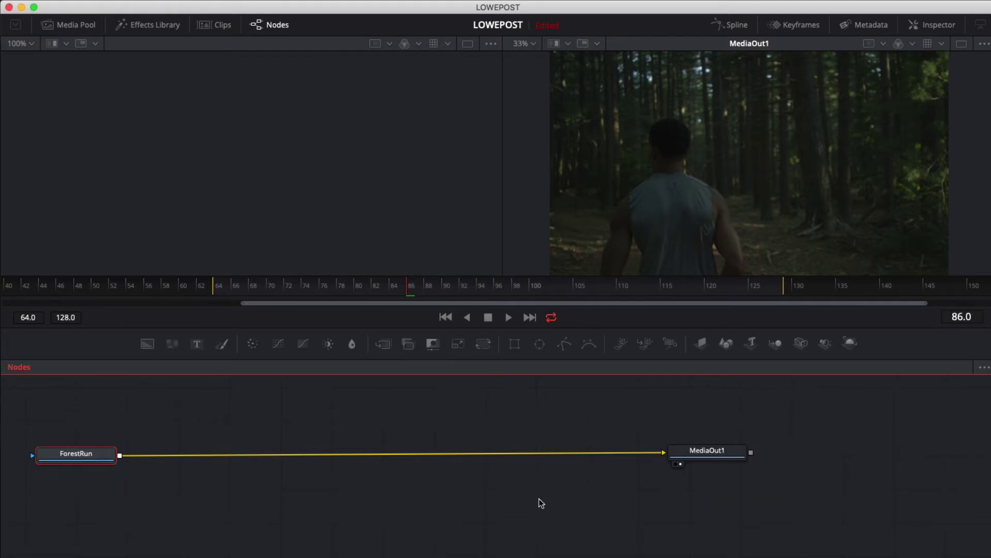
Step: Disconnect the ForestRun output from the MediaOut1 input
left_click_drag(645, 455, 677, 460)
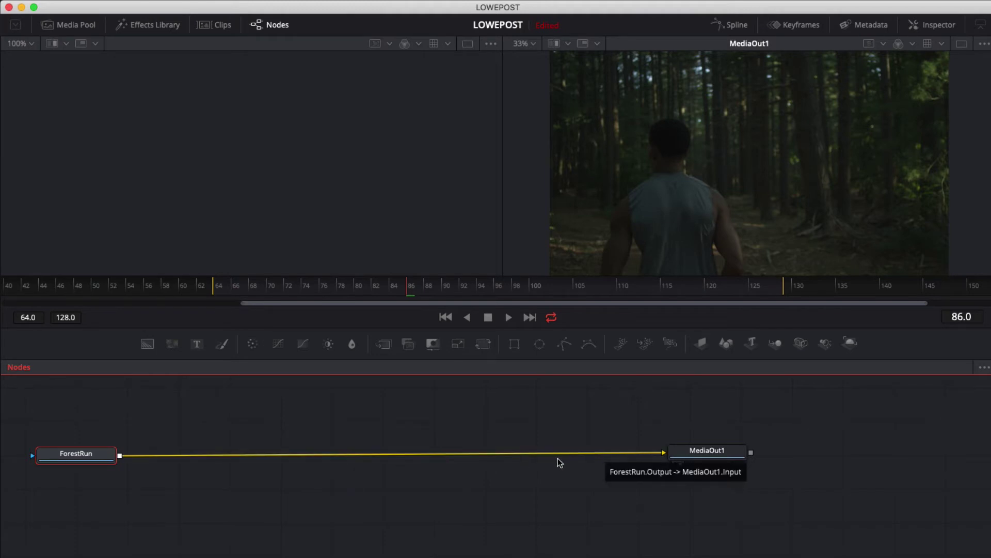
left_click_drag(611, 452, 215, 513)
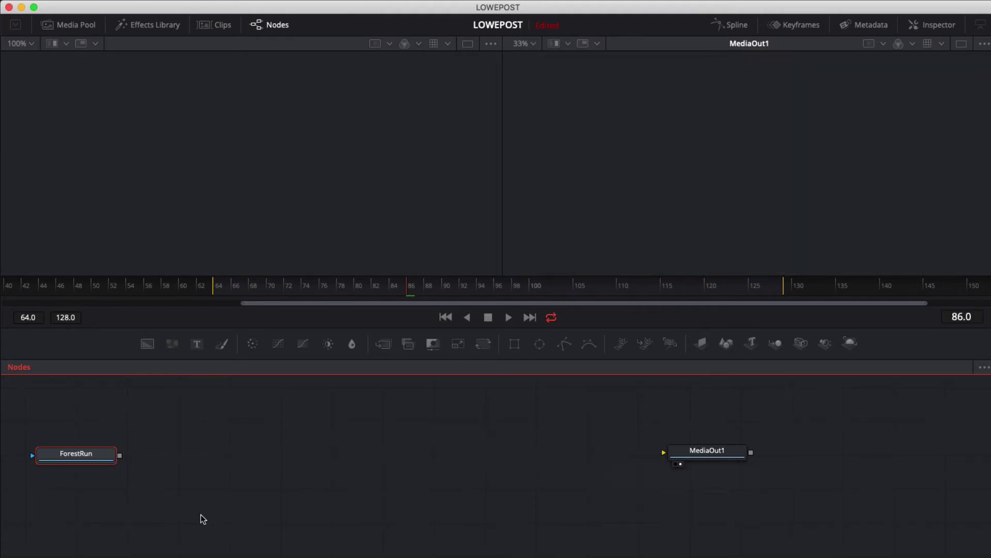
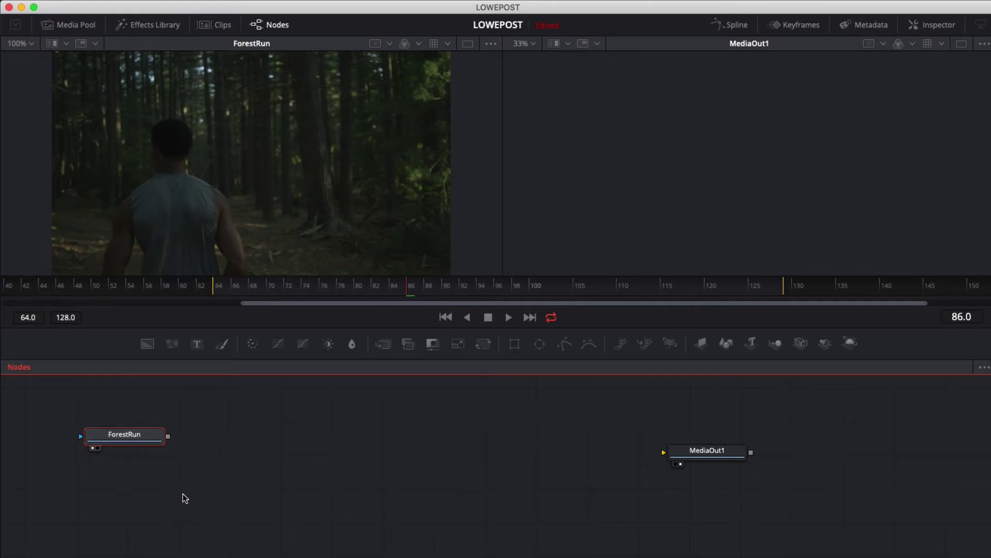
Step: Add the Untitled00291412 clip from the Nike bin as a node, rename it CityRun and align ForestRun beneath it
left_click(75, 25)
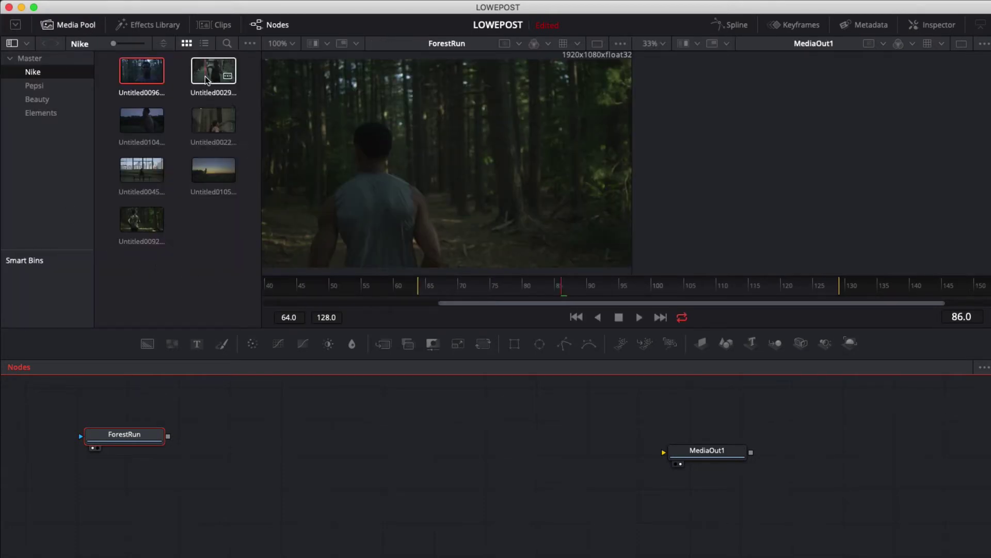
left_click_drag(213, 72, 181, 415)
key("F2")
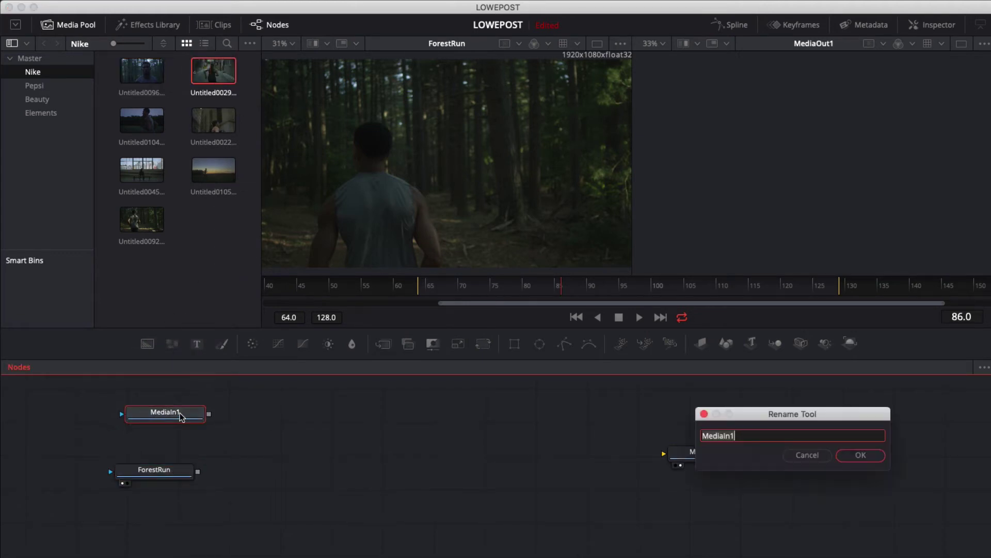
type("CityRun")
left_click(853, 459)
left_click_drag(159, 475, 173, 465)
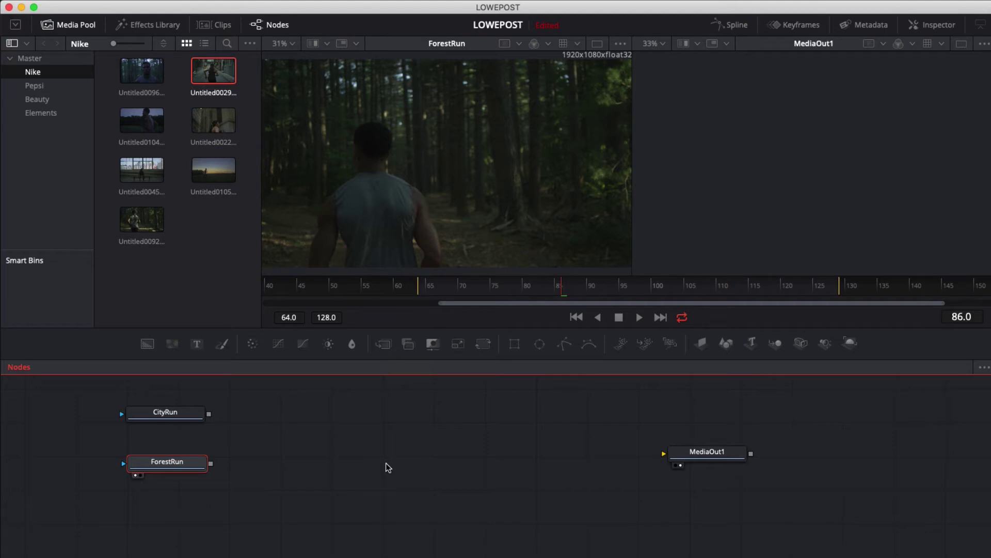
Step: Add a Merge node with ForestRun as its background and place it between ForestRun and MediaOut1
key("shift+space")
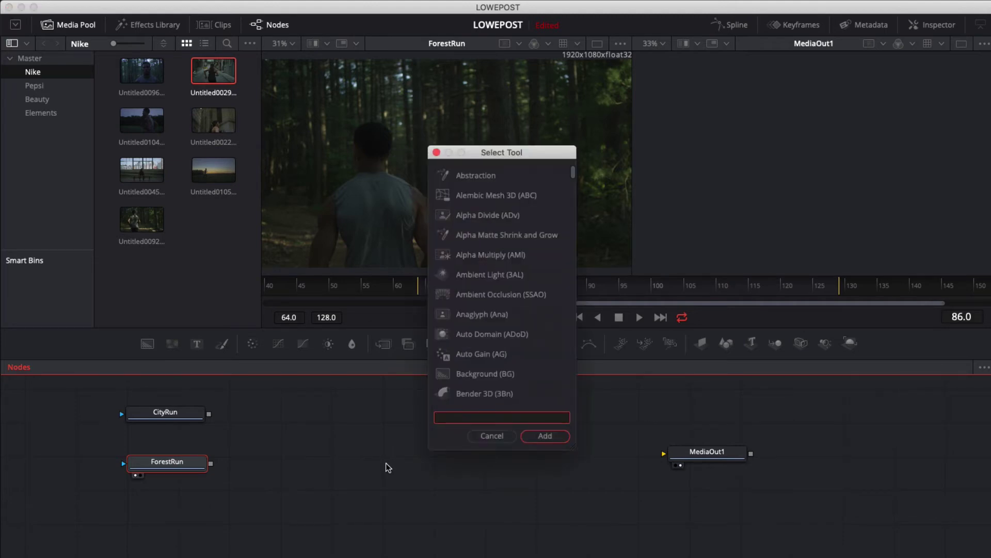
left_click(436, 153)
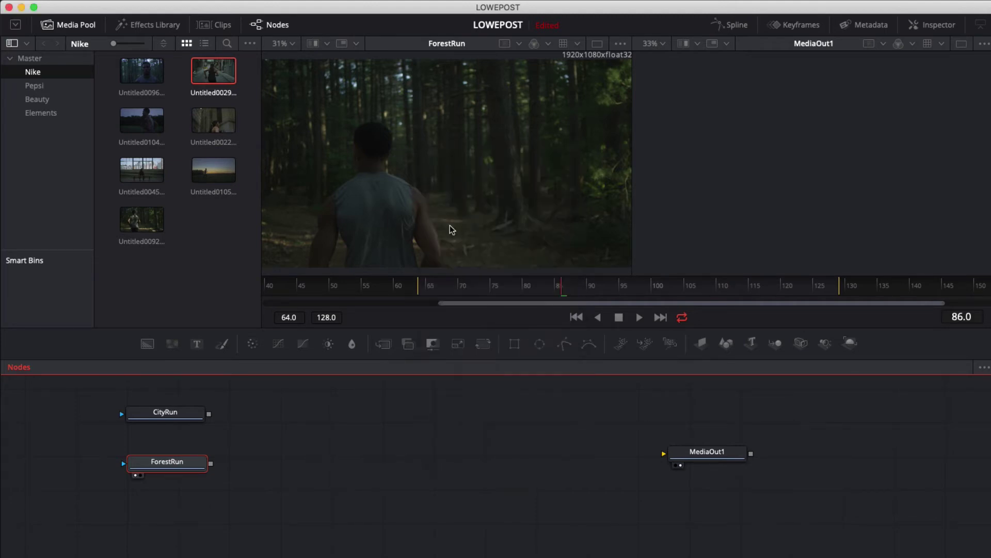
left_click(384, 349)
left_click_drag(283, 464, 387, 465)
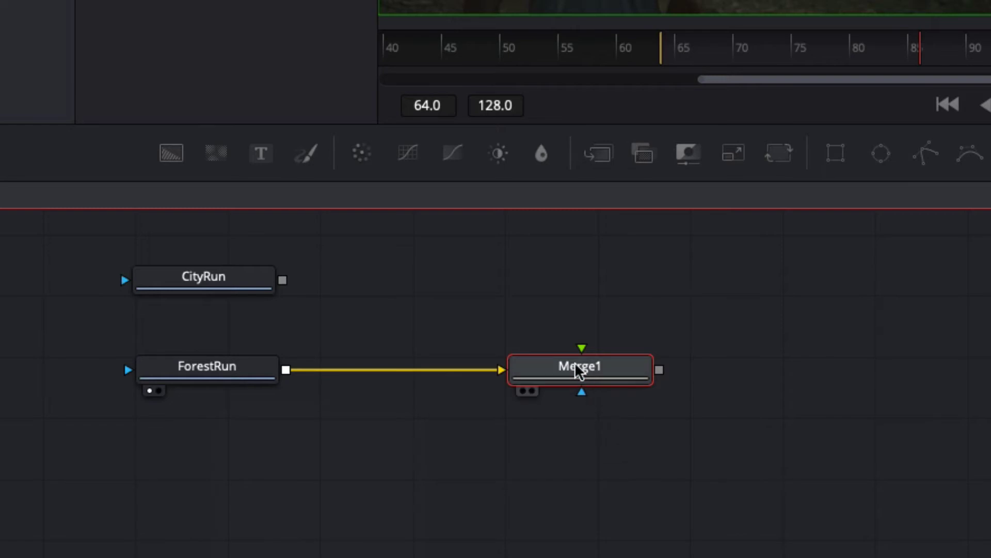
left_click_drag(578, 371, 644, 374)
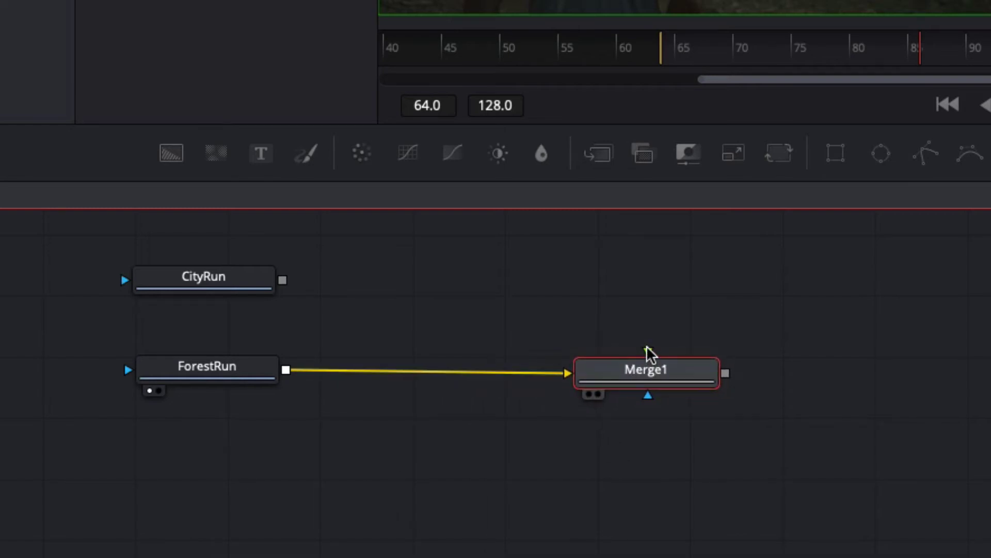
Step: Connect CityRun to Merge1's foreground input and Merge1's output to MediaOut1
left_click_drag(647, 349, 282, 280)
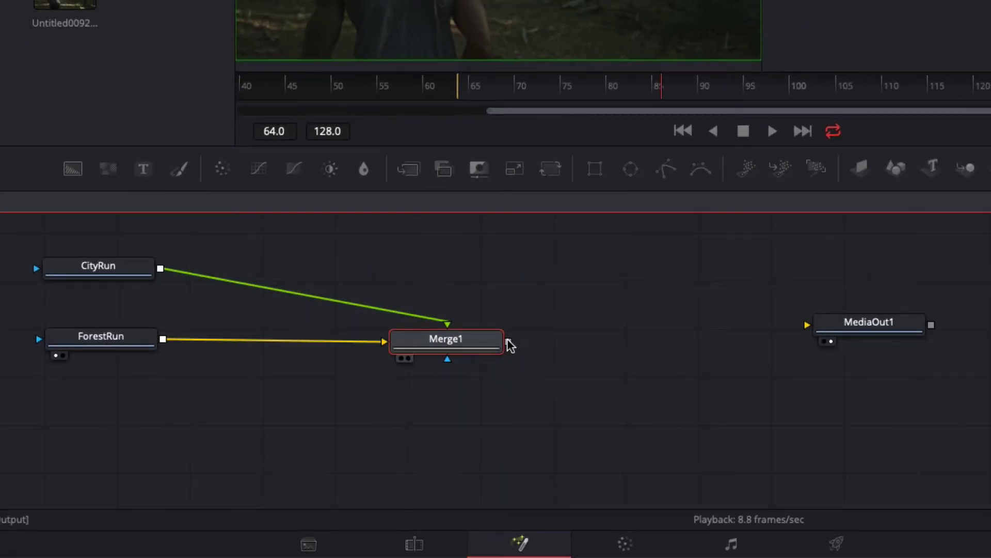
left_click_drag(510, 345, 841, 321)
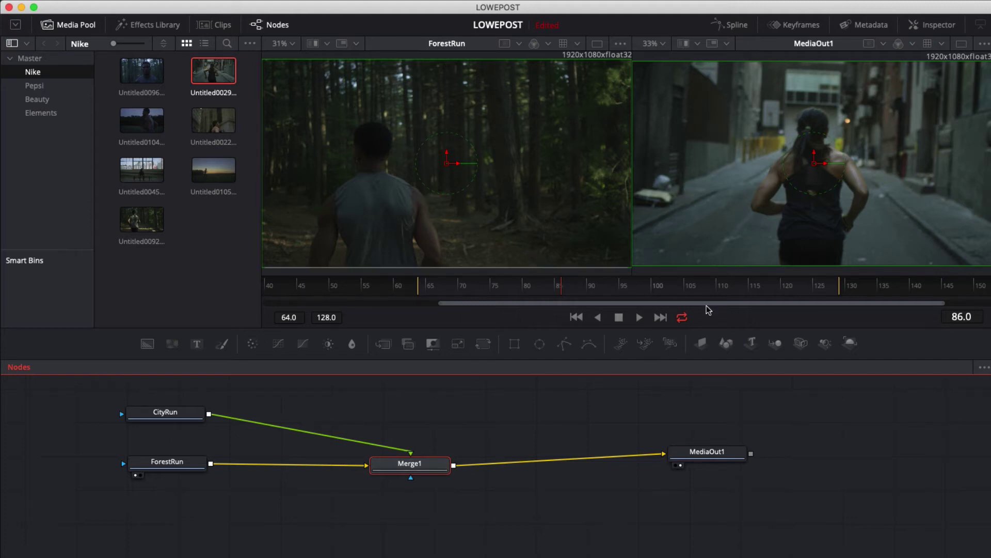
Step: Show the Inspector, hide the Media Pool and enlarge the viewer area above the node graph
left_click(930, 29)
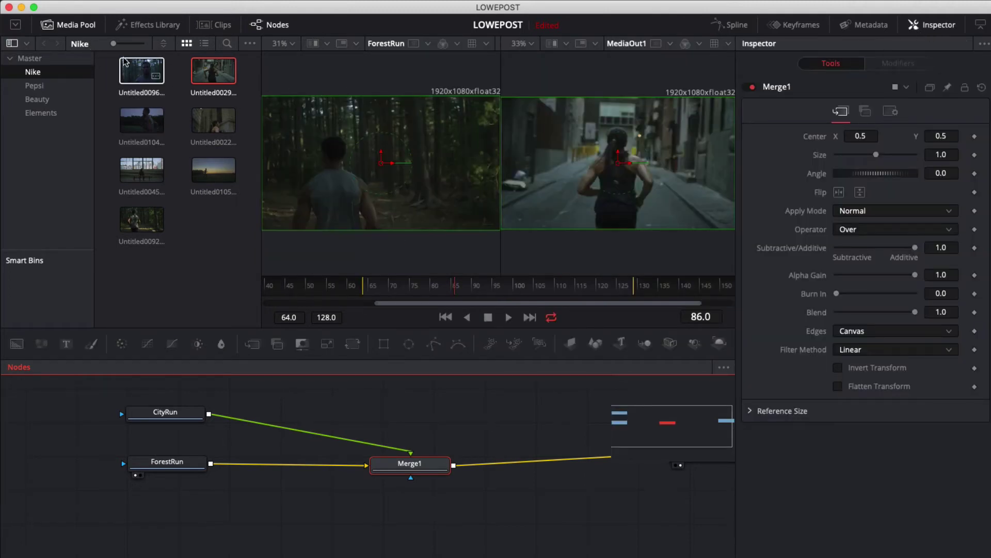
left_click(74, 26)
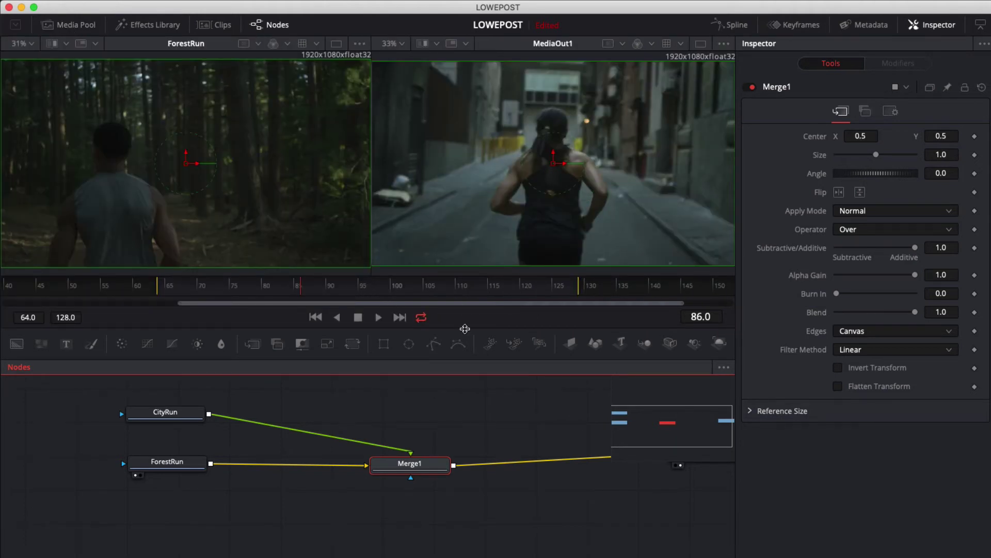
left_click_drag(465, 328, 470, 350)
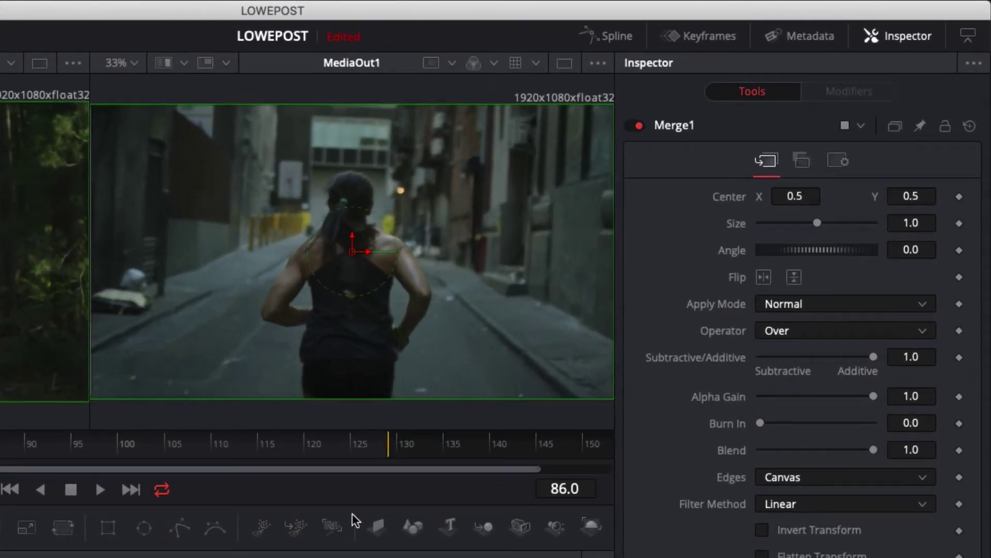
Step: Try scaling Merge1's foreground to 0.94, rotating it and moving its center, and undo these changes
left_click_drag(819, 227, 814, 252)
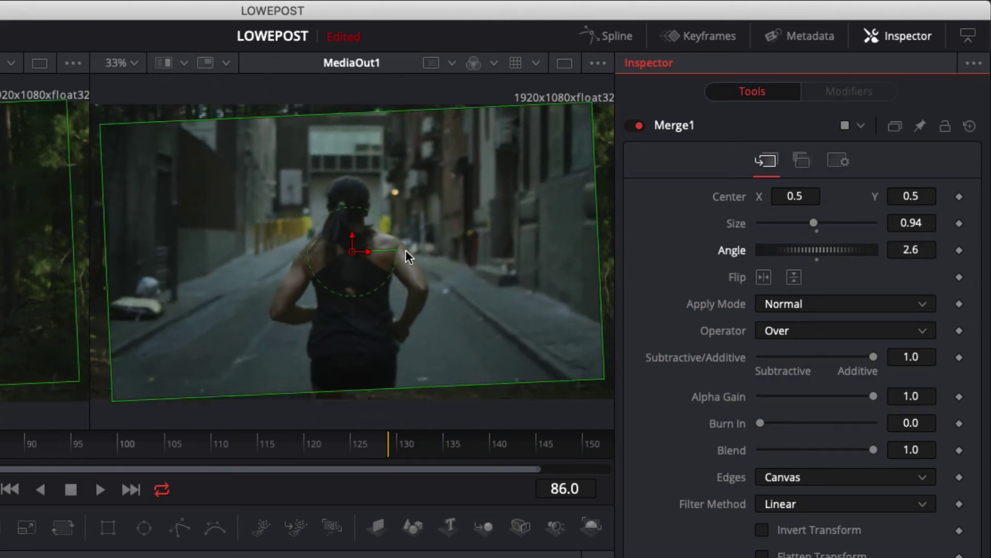
left_click_drag(347, 252, 377, 216)
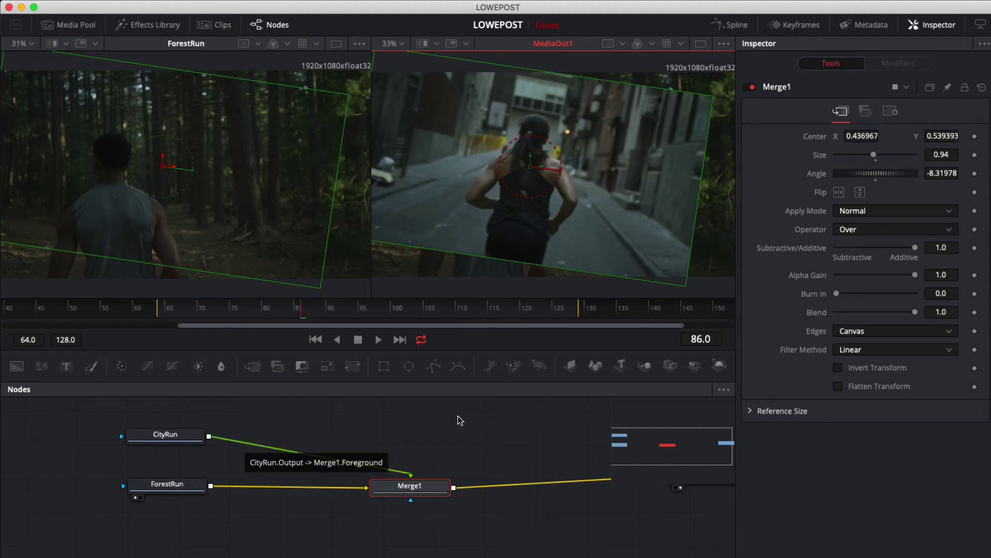
key("super+z")
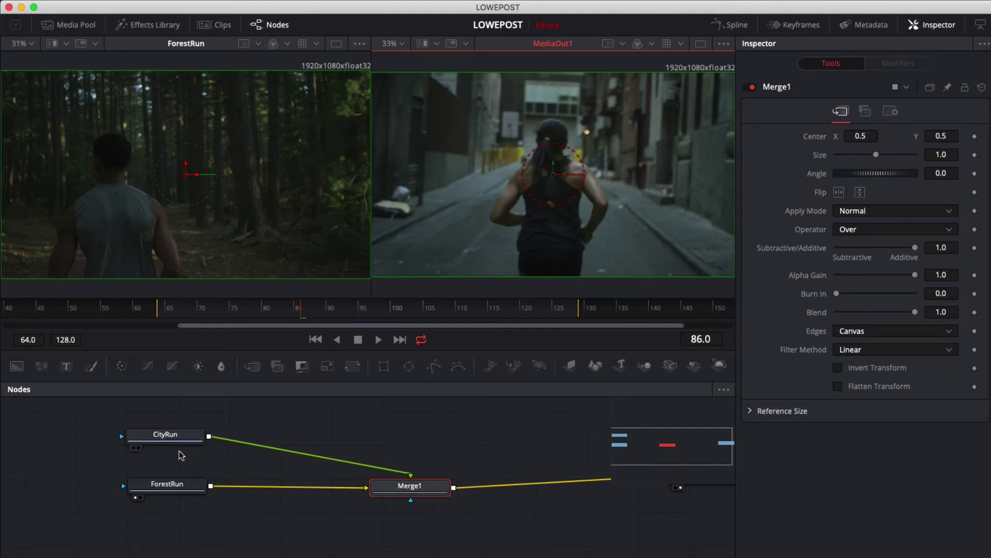
Step: Insert a Transform node between CityRun and Merge1 and space it out in the node graph
left_click_drag(173, 434, 147, 428)
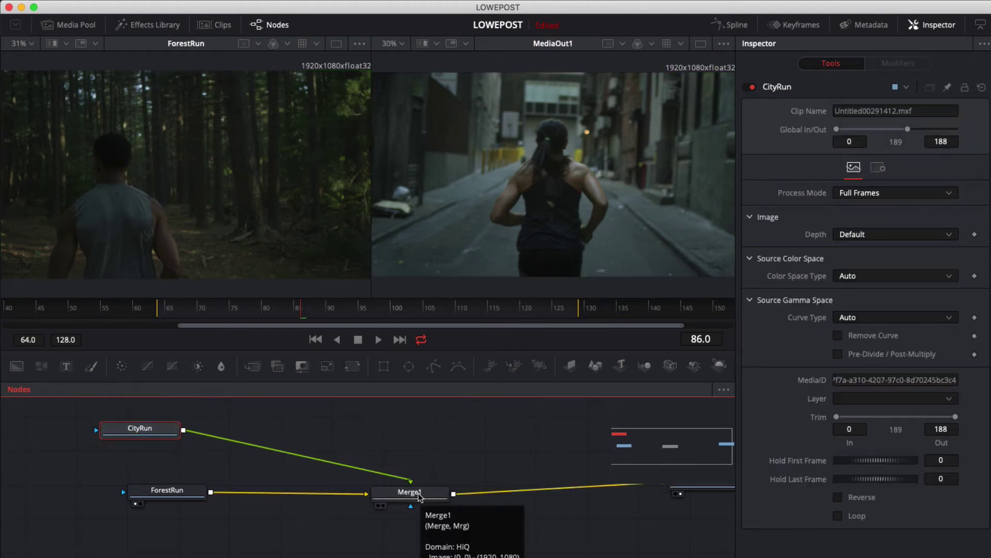
left_click(350, 368)
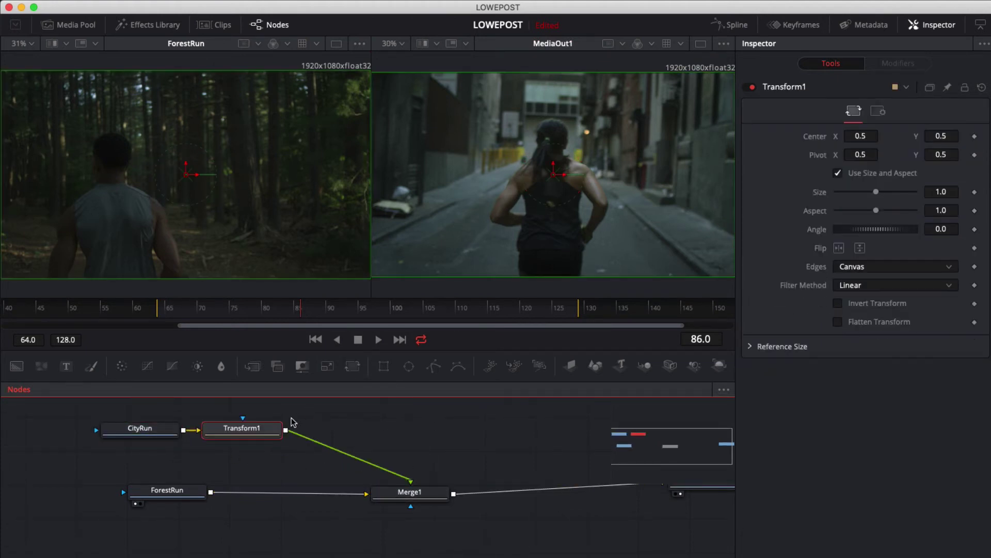
left_click_drag(262, 429, 304, 440)
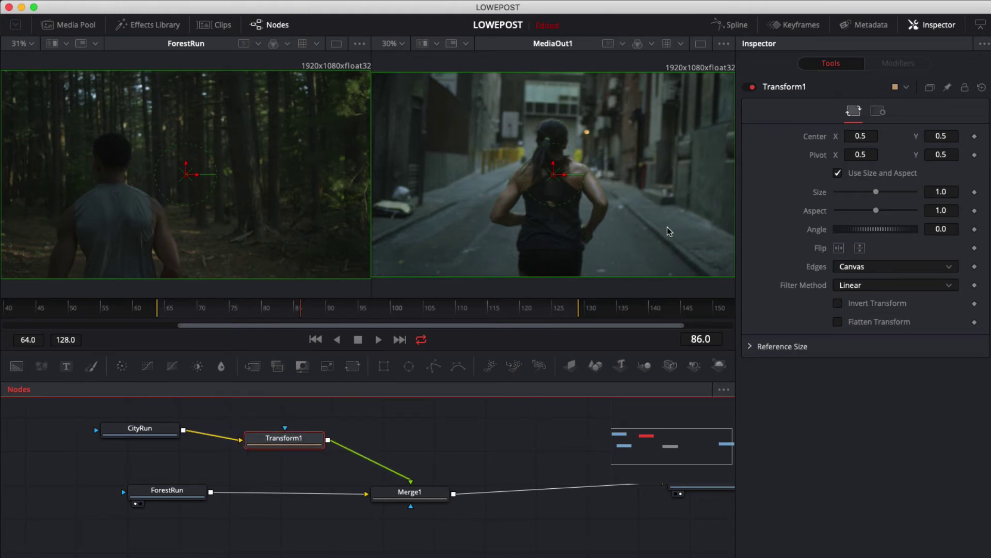
Step: Scale the CityRun image to 0.42 in Transform1 and place it in the frame's upper-right corner, centered at about 0.74, 0.74
left_click_drag(876, 195, 864, 194)
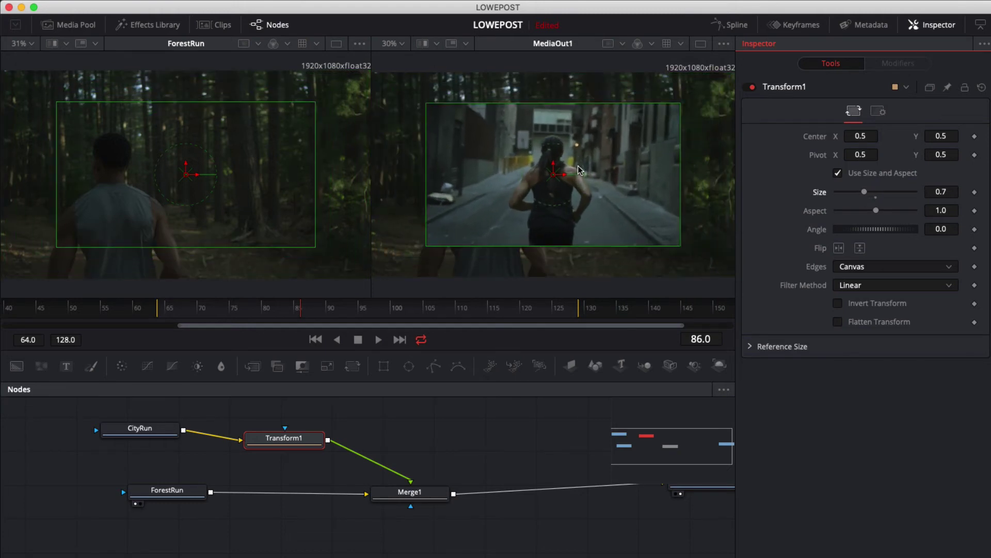
mouse_move(581, 174)
left_mouse_down()
mouse_move(576, 192)
mouse_move(583, 174)
mouse_move(564, 170)
mouse_move(575, 172)
left_mouse_up()
key("super+z")
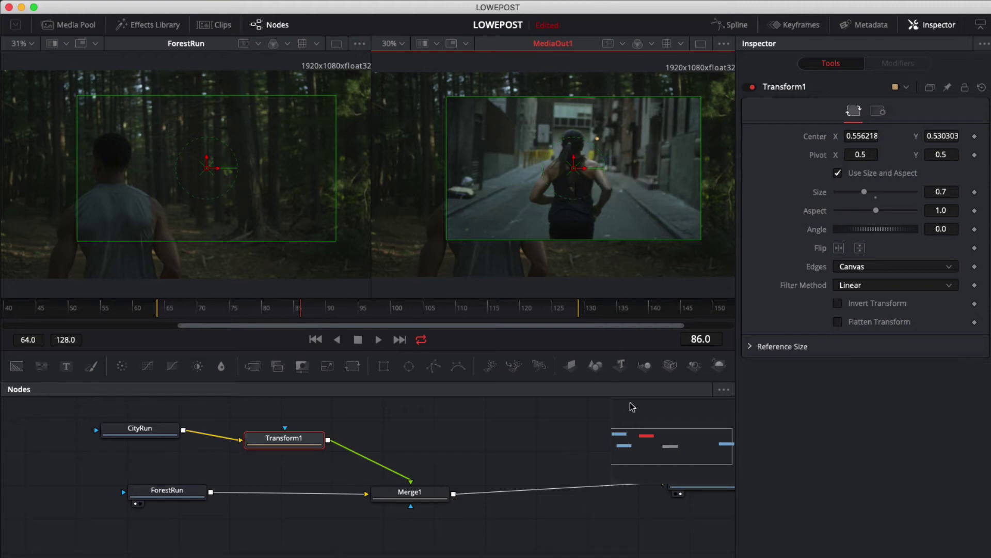
mouse_move(120, 443)
mouse_move(153, 433)
left_click_drag(865, 194, 853, 199)
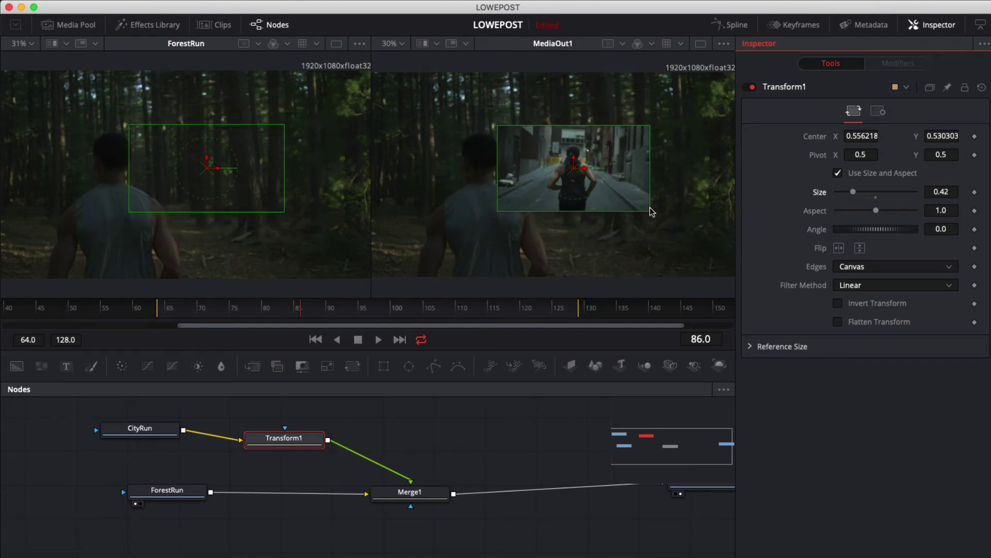
left_click_drag(575, 172, 643, 129)
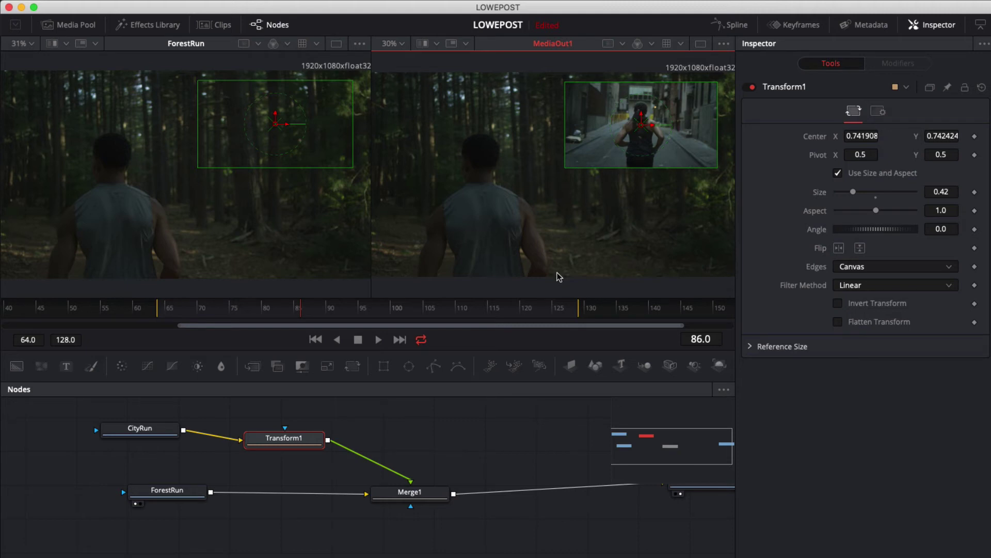
Step: Try the horizontal and vertical flips on Merge1, switching each one back off
left_click(413, 491)
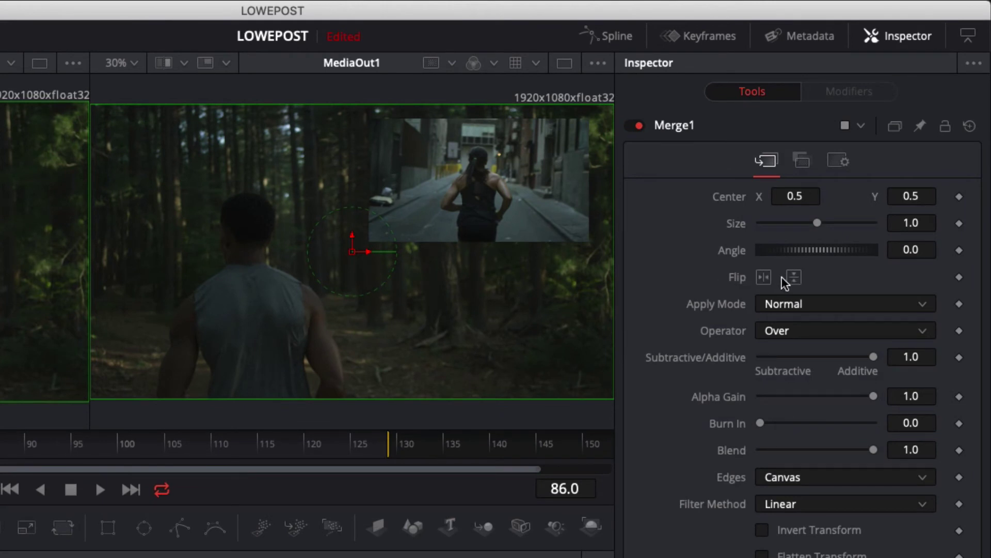
left_click(764, 277)
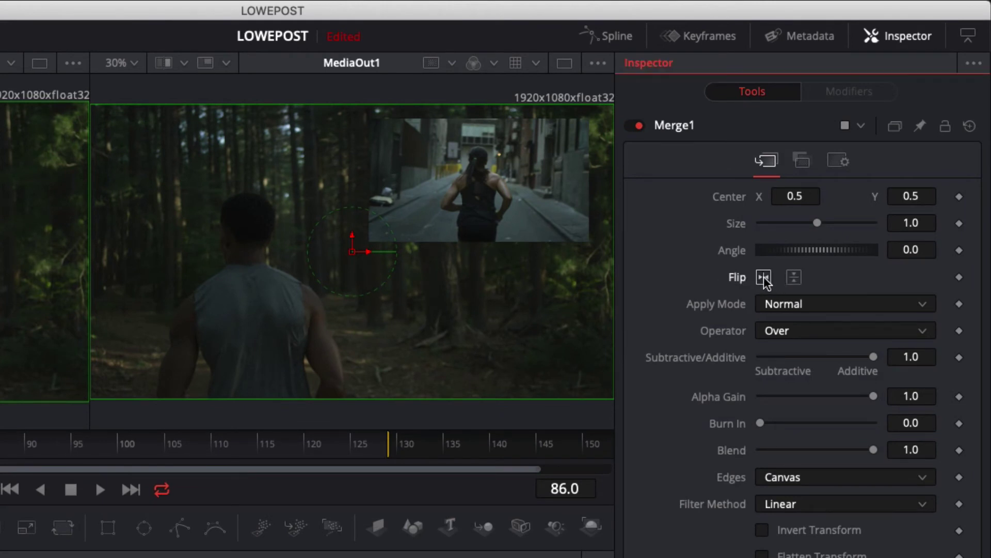
left_click(764, 277)
left_click(763, 277)
left_click(763, 277)
left_click(795, 279)
left_click(796, 278)
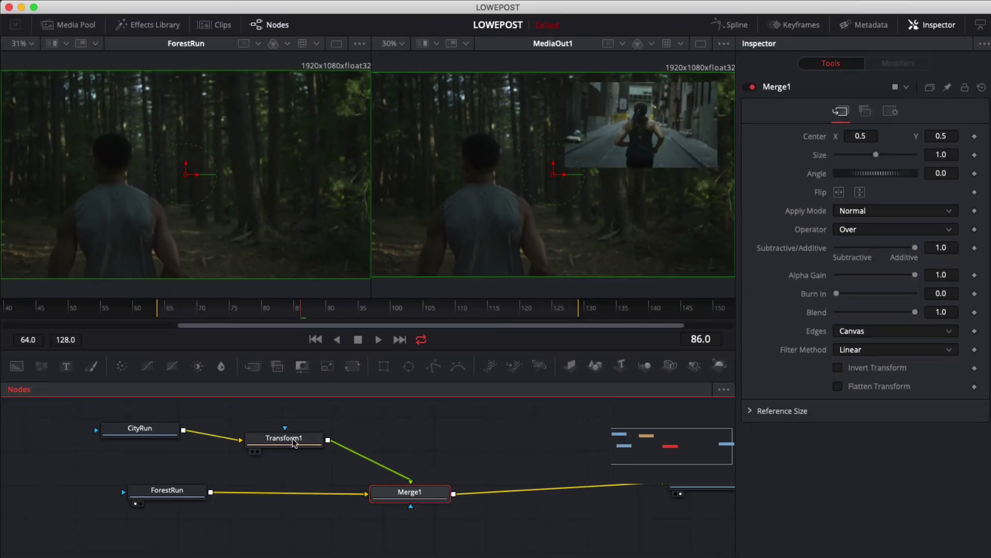
Step: Disable the Transform1 node and display Merge1's settings
left_click(294, 441)
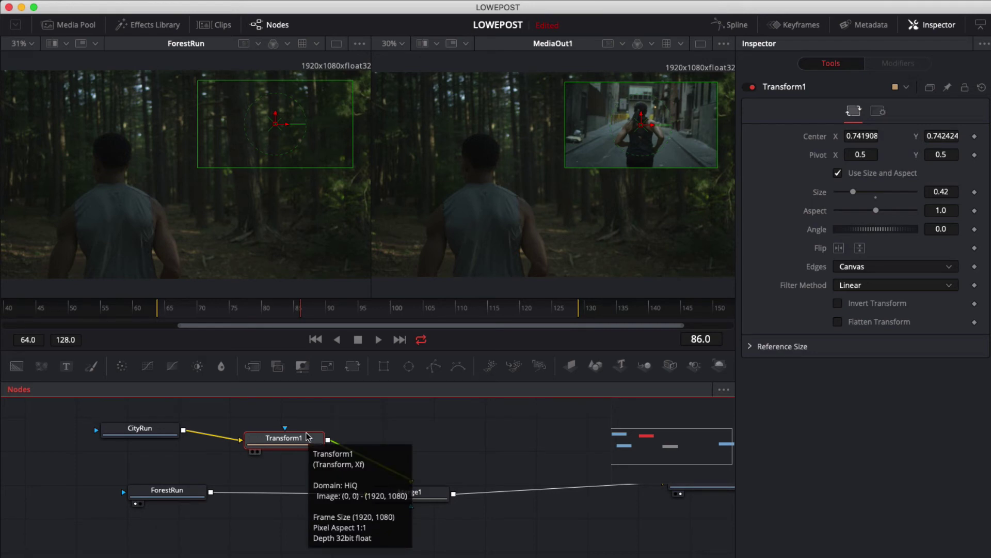
key("ctrl+p")
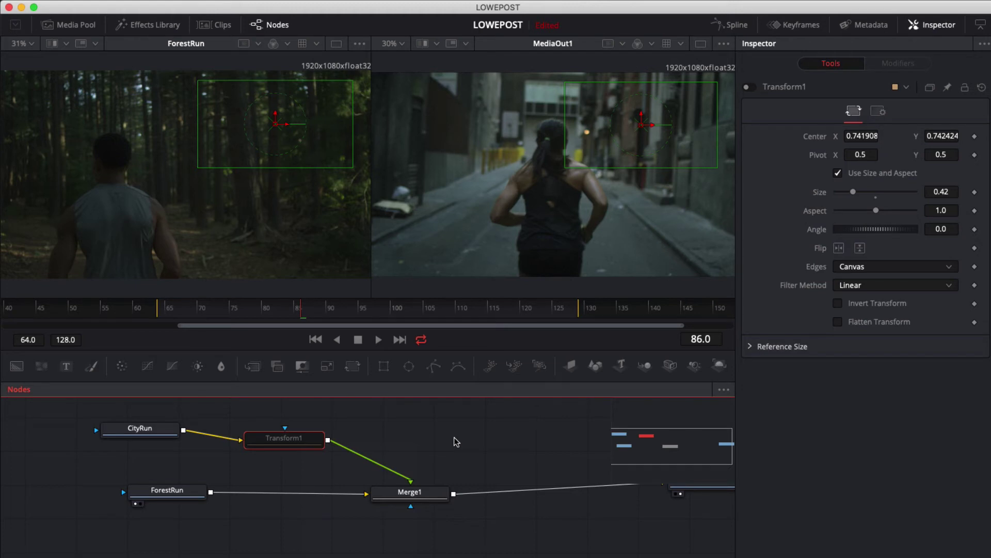
left_click(426, 492)
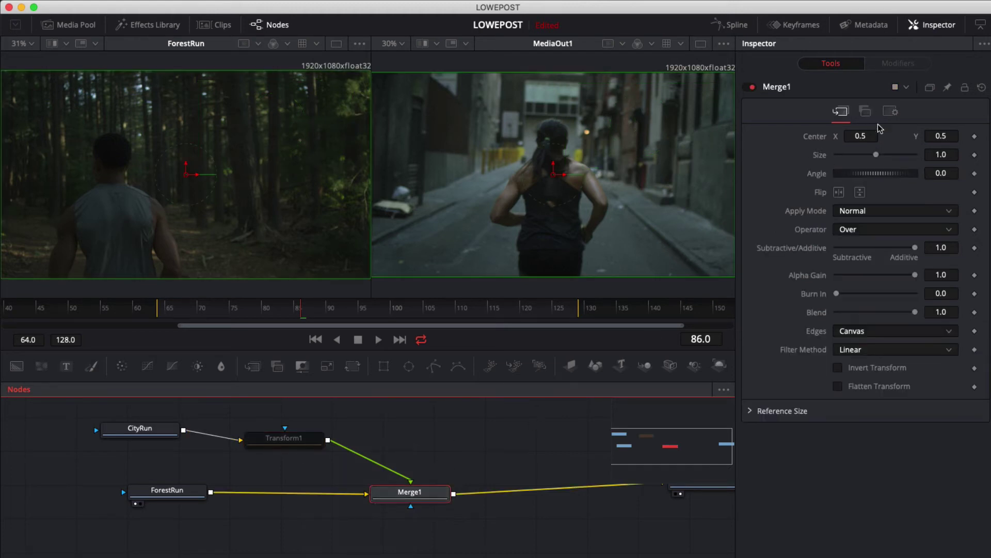
Step: Try scaling the CityRun image to 0.47 in Merge1 and placing it in the upper-right corner, centered at about 0.74, 0.73
left_click_drag(876, 155, 857, 159)
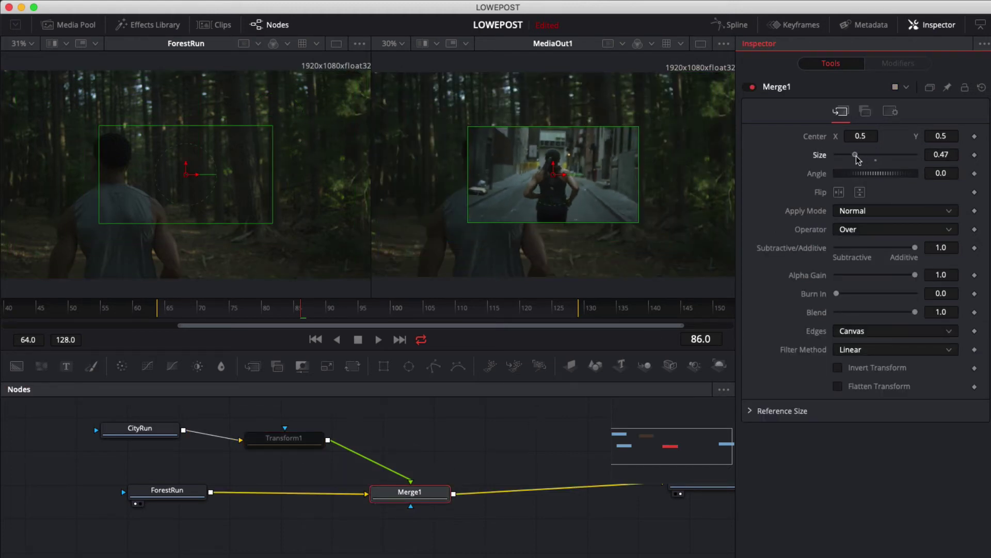
left_click_drag(554, 174, 641, 130)
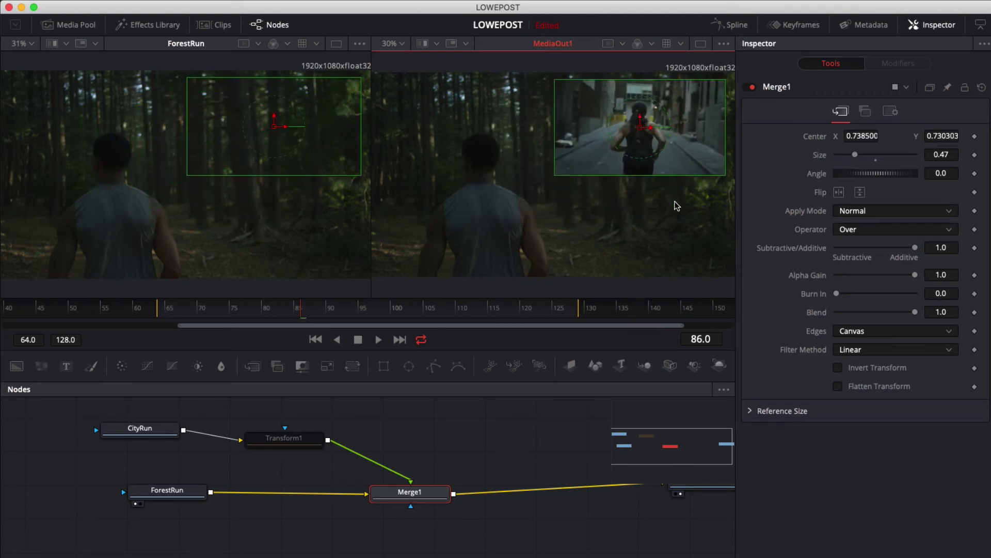
Step: Try the horizontal and vertical flips on Merge1 with the inset image scaled down, switching each one back off
left_click(839, 192)
left_click(839, 192)
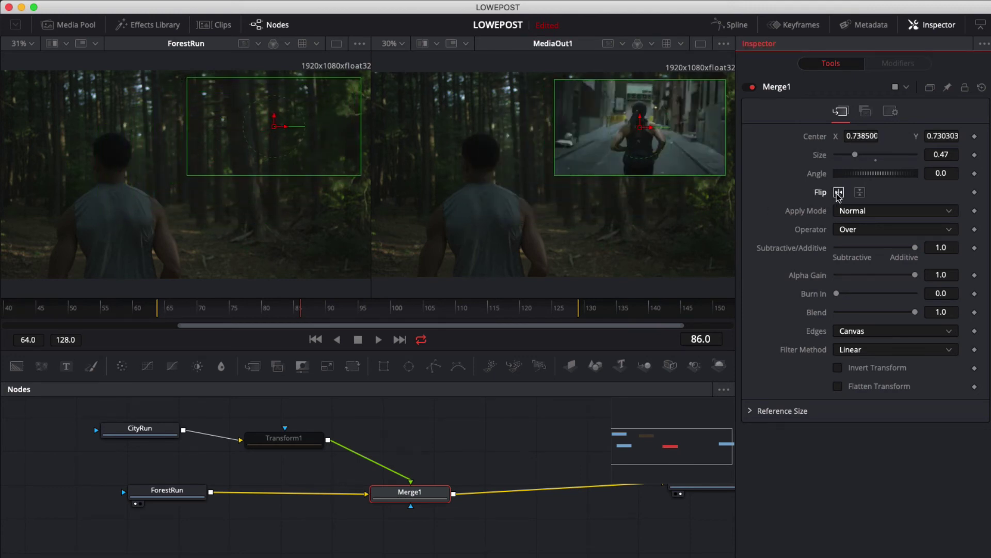
left_click(859, 192)
left_click(860, 192)
left_click(839, 192)
left_click(839, 192)
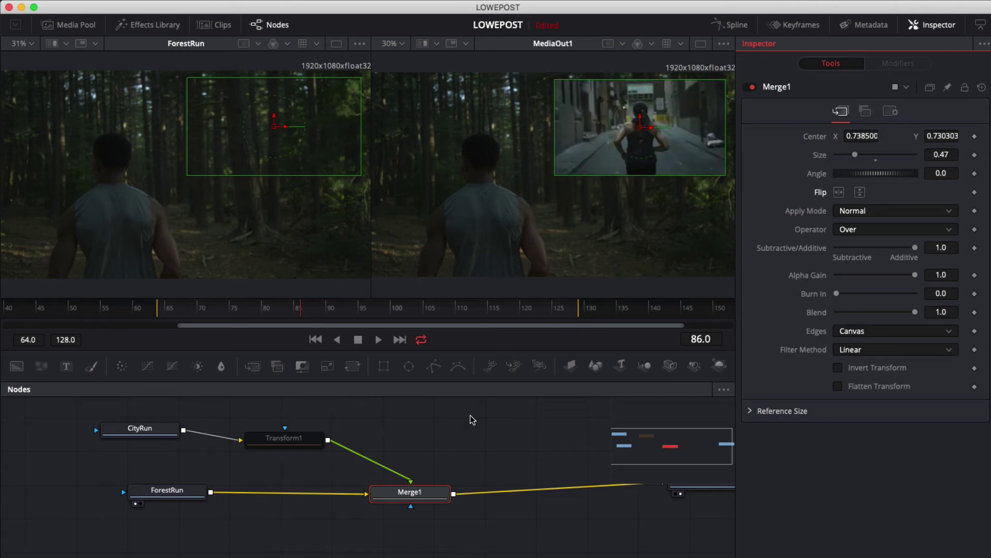
Step: Undo the flip, position and size changes made on Merge1
key("super+z")
key("super+z")
key("super+z")
key("super+z")
key("super+z")
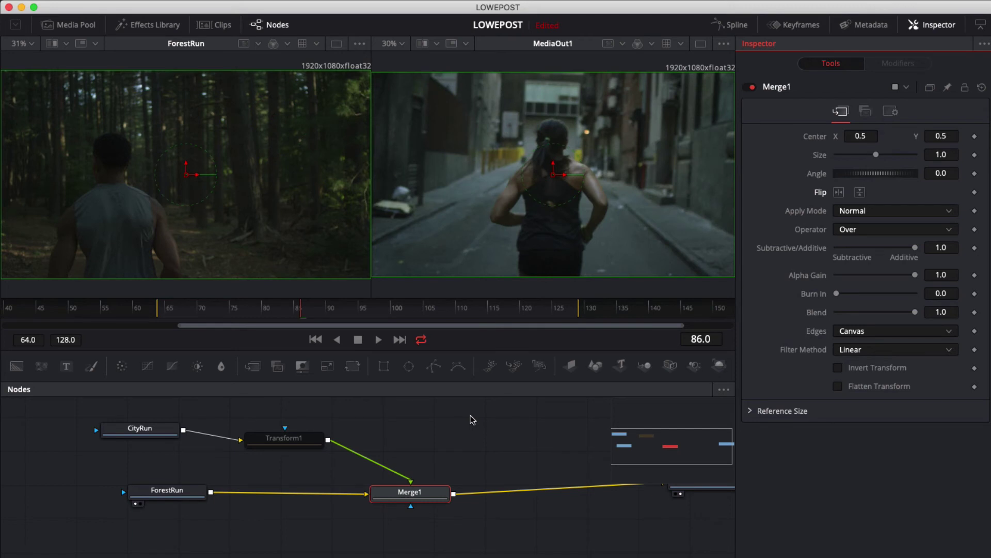
Step: Re-enable the disabled Transform1 node
left_click(298, 439)
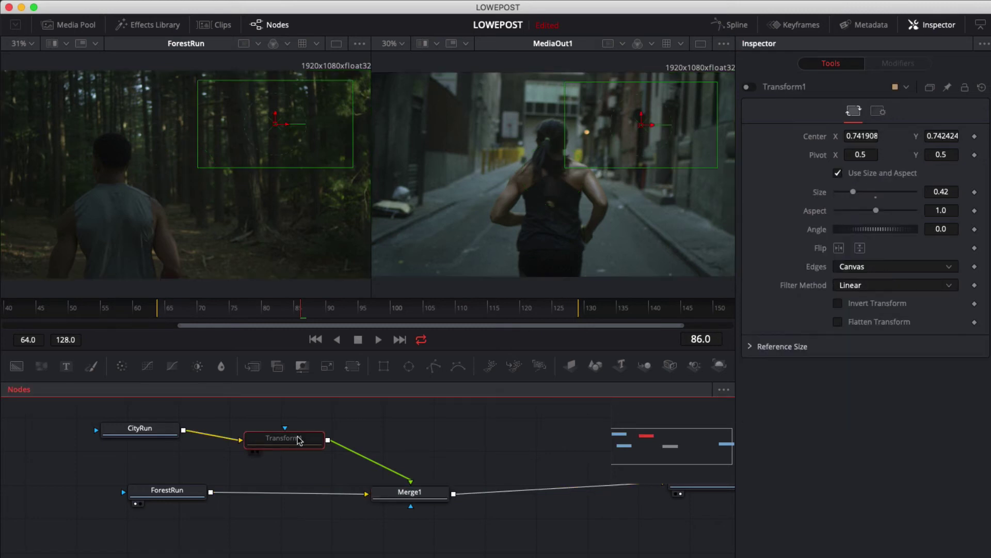
key("super+p")
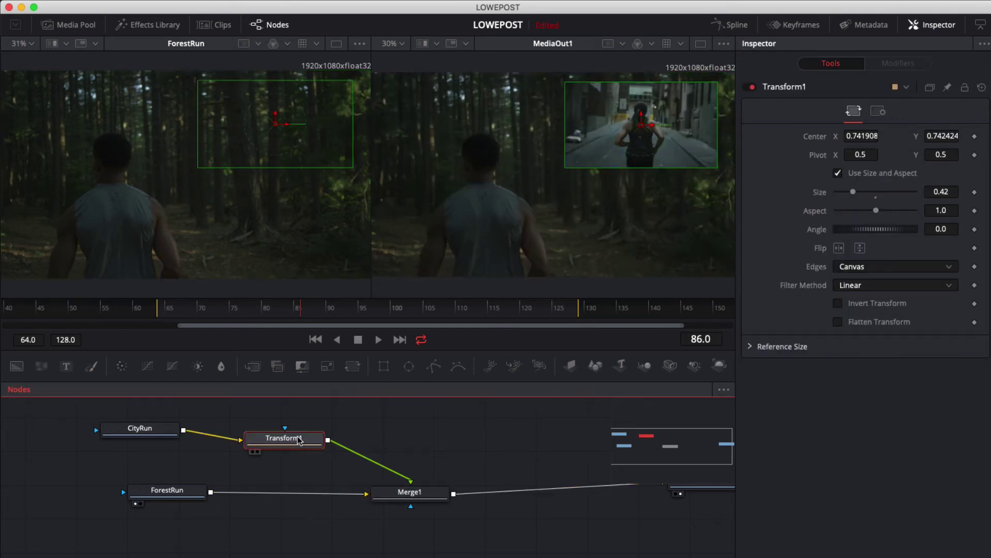
Step: Add the clip Untitled00967730.mxf from the Nike bin to the node graph, below the ForestRun node
left_click_drag(497, 458, 453, 443)
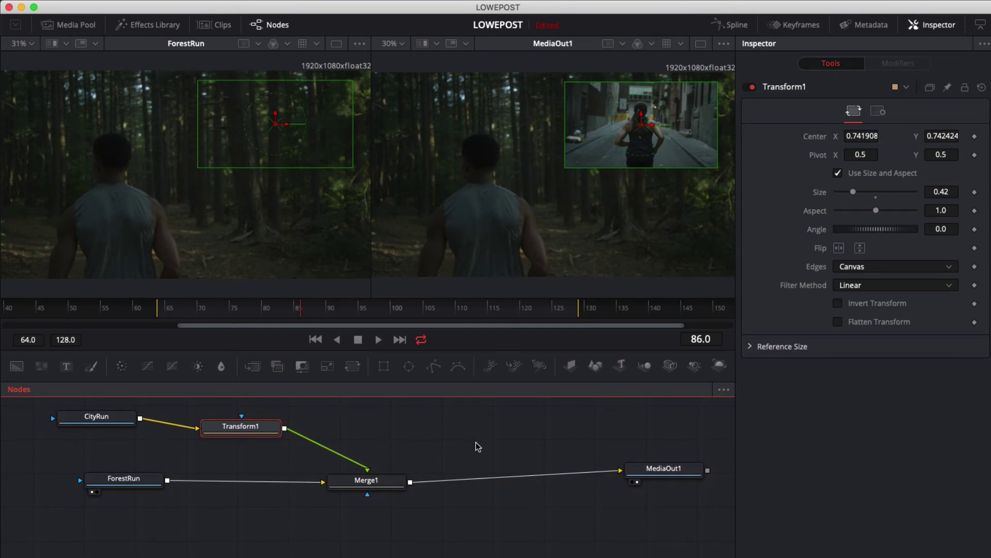
left_click_drag(491, 446, 500, 460)
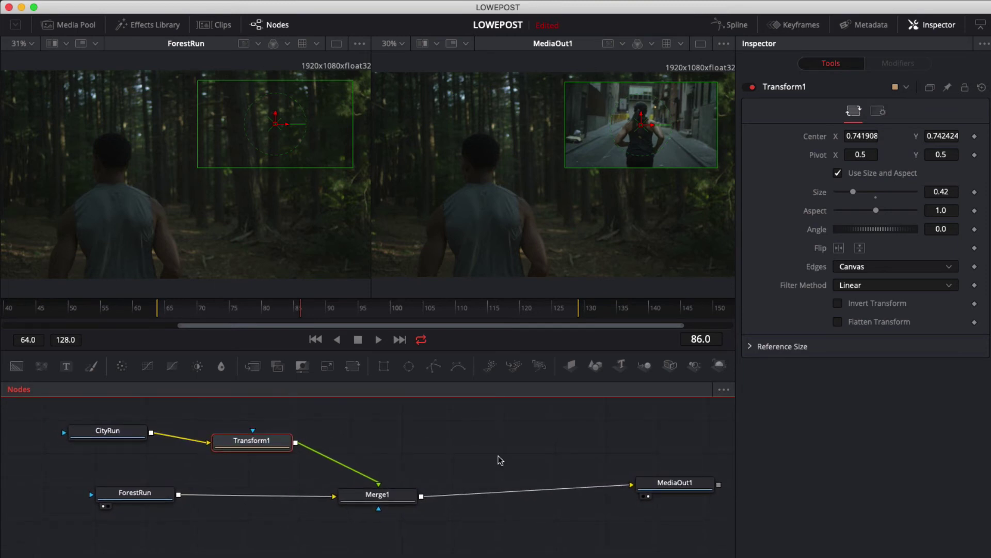
scroll(486, 447, "down", 5)
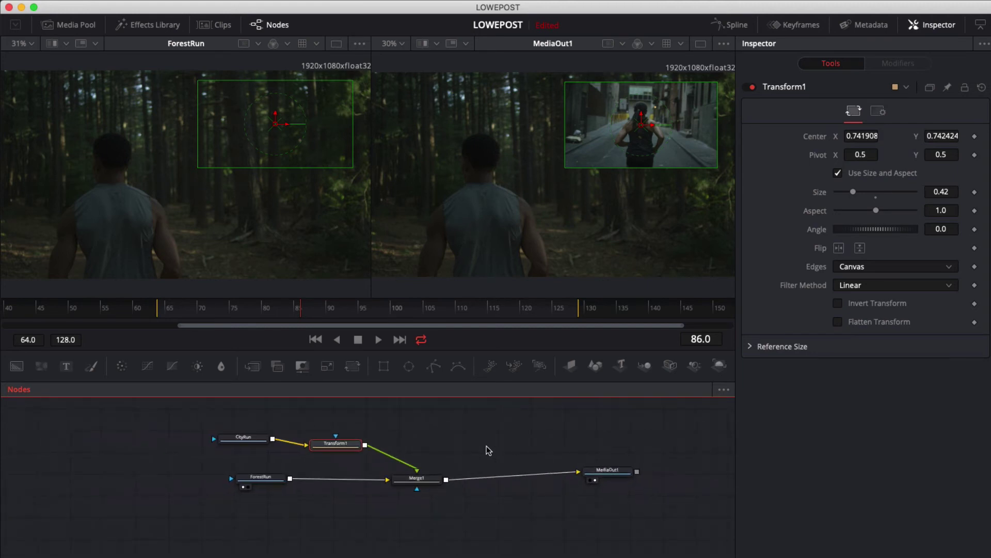
left_click_drag(487, 446, 417, 439)
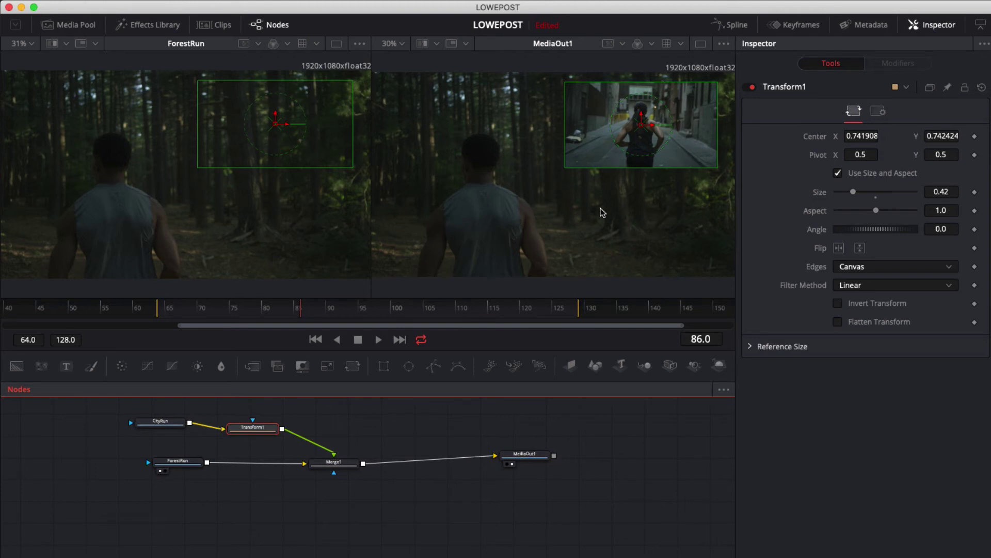
mouse_move(262, 438)
left_click(72, 32)
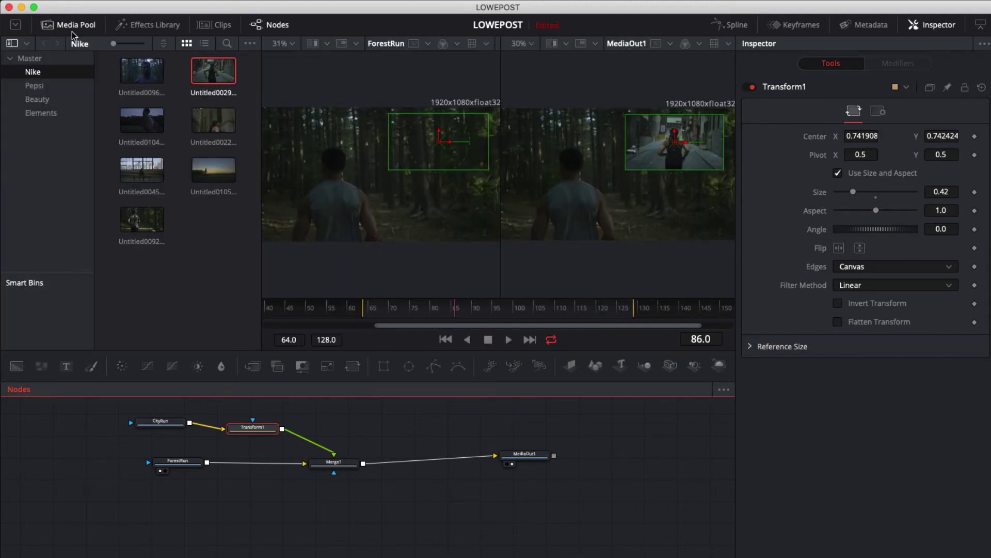
left_click_drag(144, 74, 216, 524)
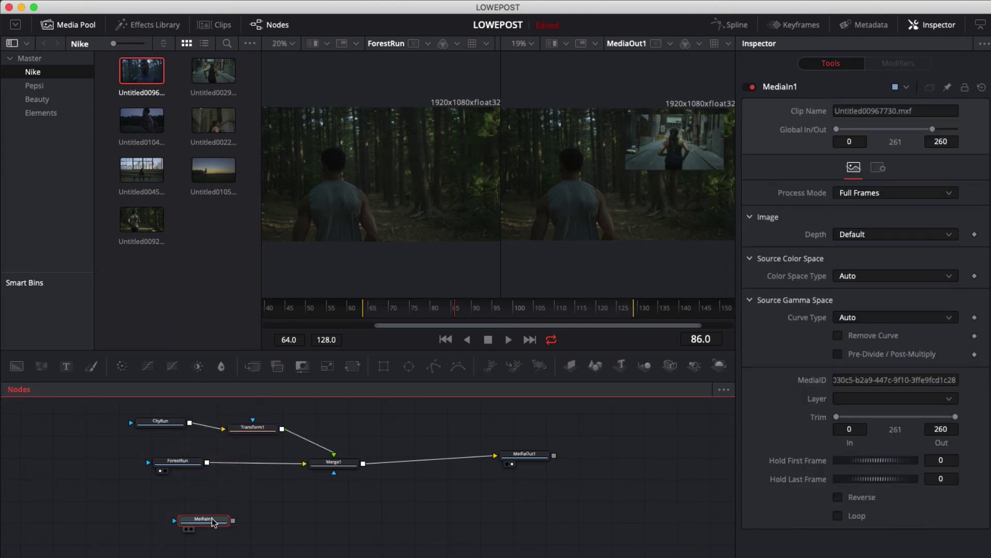
Step: Rename the new clip node ForestRun2, position it below ForestRun and display it in the first viewer
key("F2")
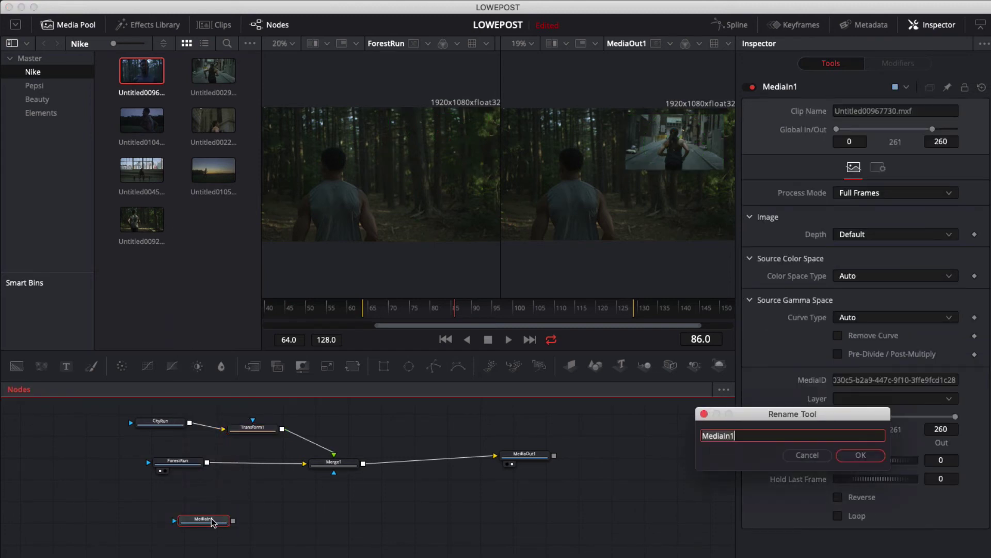
type("ForestRun2")
key("Return")
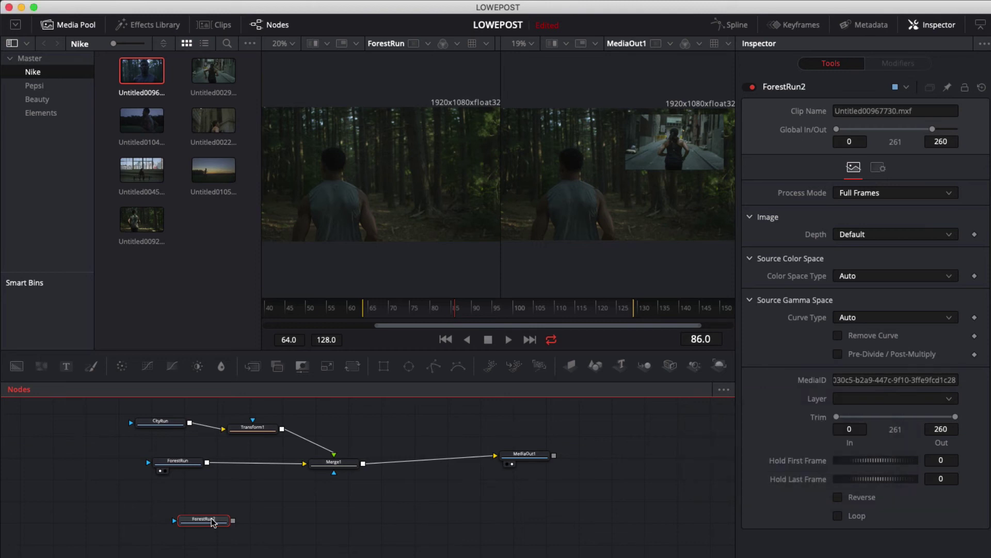
left_click_drag(213, 522, 197, 508)
key("1")
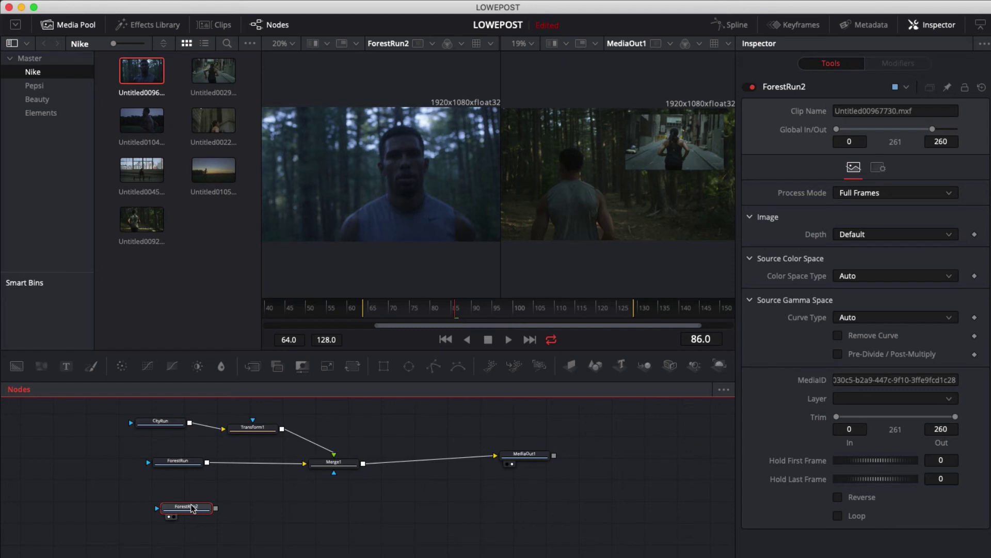
left_click_drag(196, 509, 179, 509)
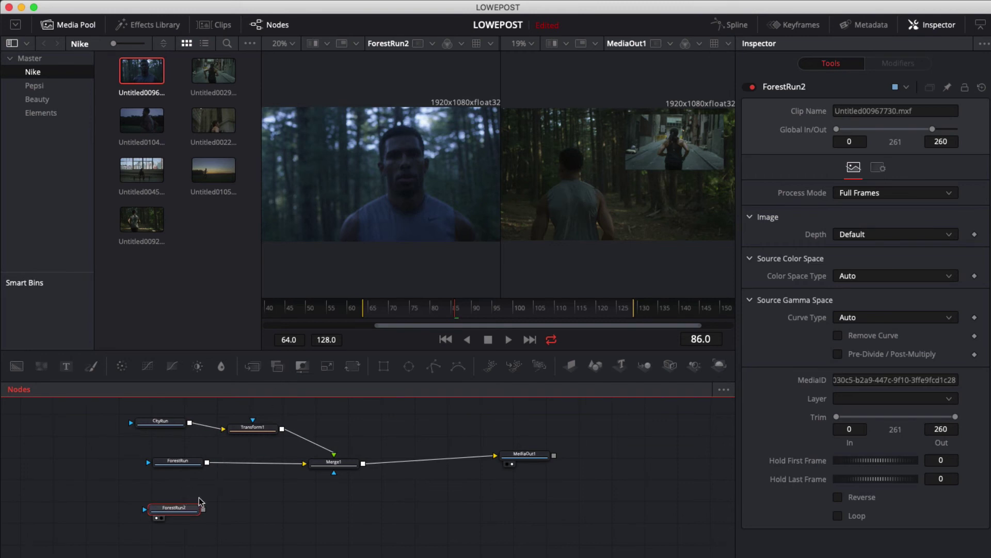
Step: Copy the Transform1 node and paste it after ForestRun2, spaced slightly apart from the clip node
left_click(257, 426)
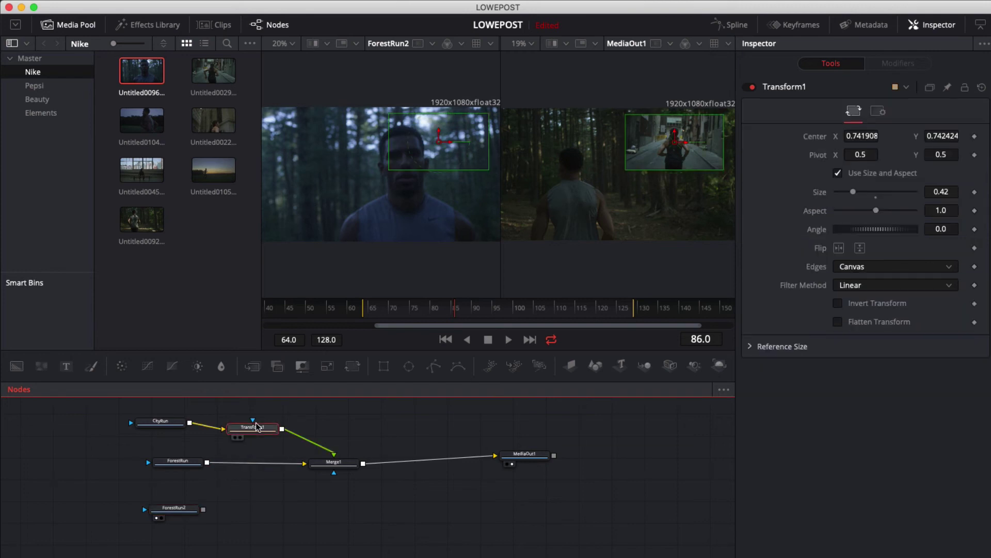
left_click(186, 508)
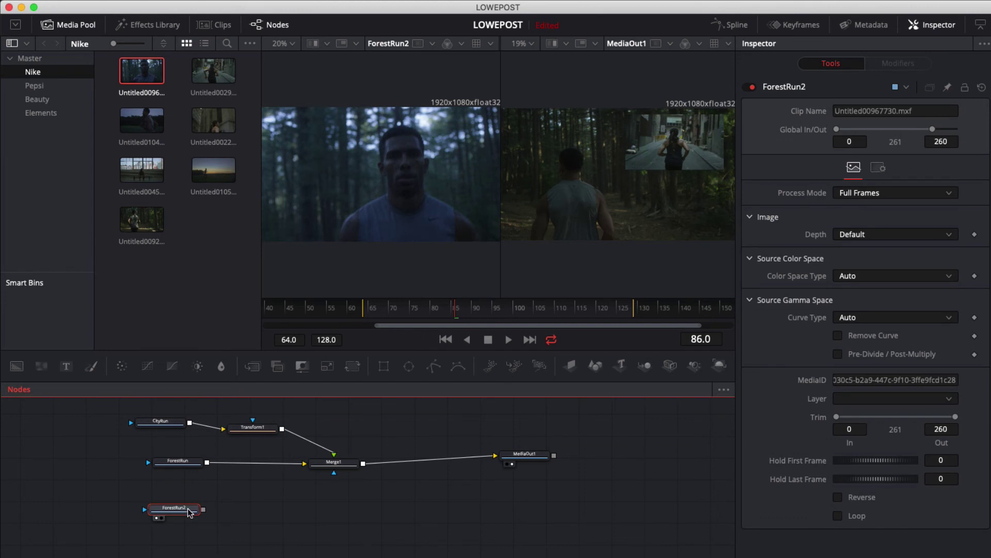
key("ctrl+v")
left_click_drag(232, 508, 262, 508)
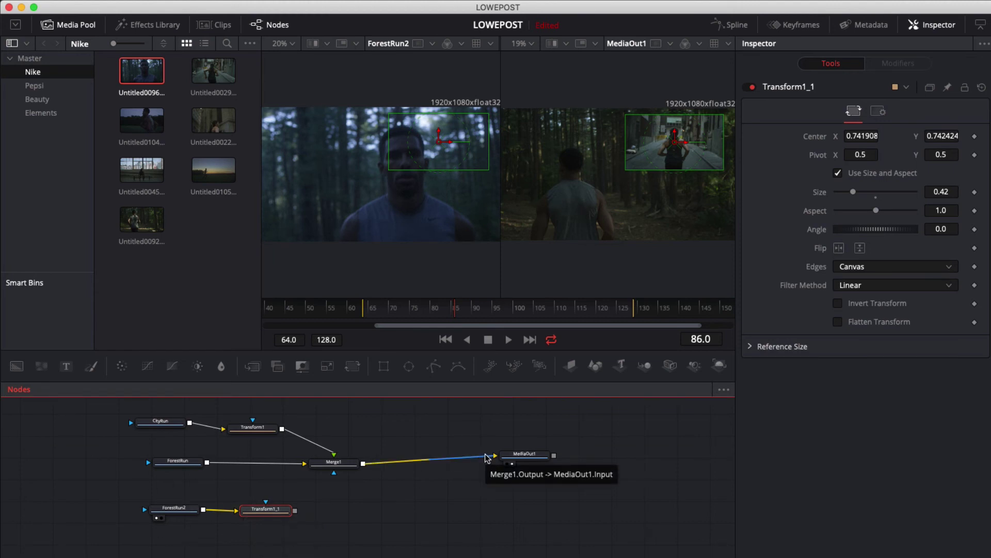
Step: Disconnect Merge1 from MediaOut1 and add a second Merge node after Merge1, spaced out toward MediaOut1
left_click_drag(487, 458, 487, 457)
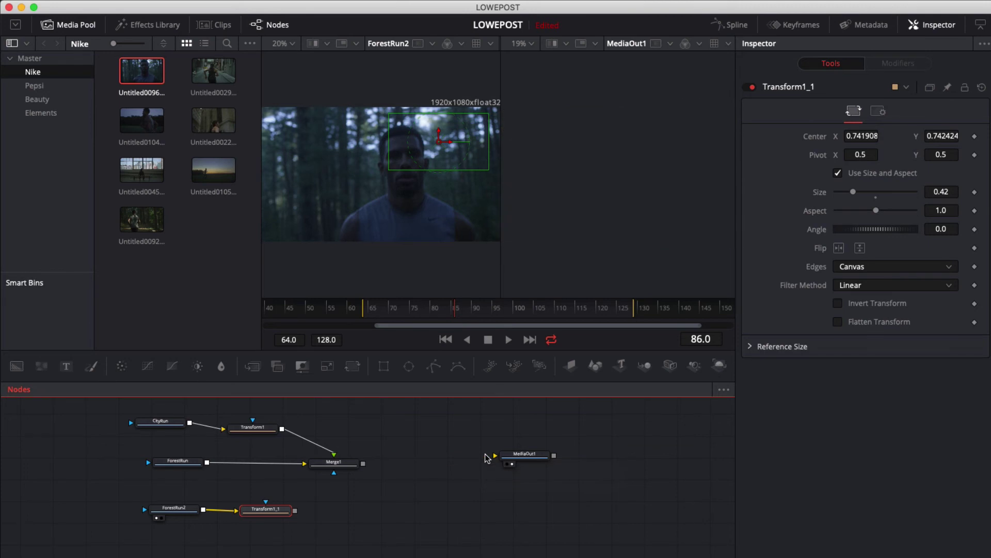
left_click(341, 463)
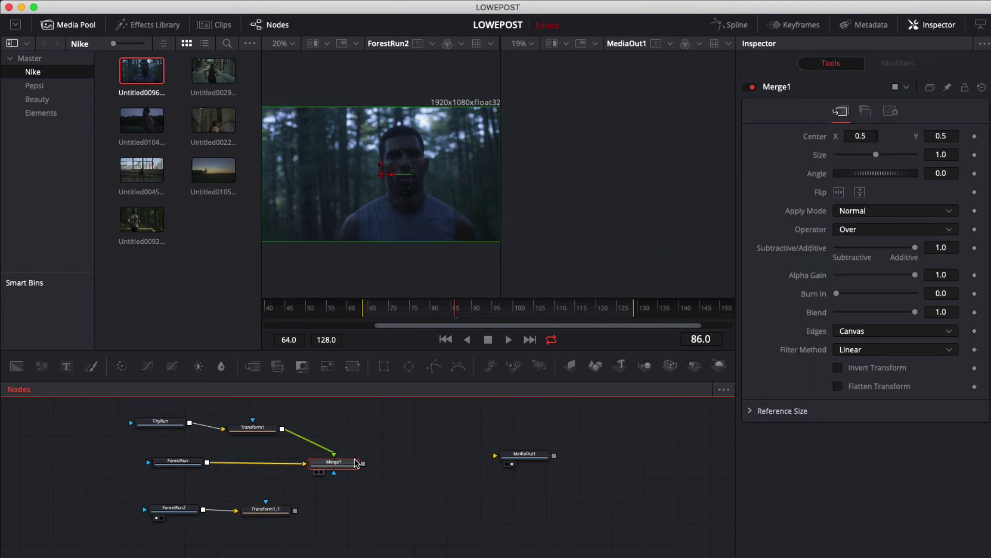
left_click(252, 367)
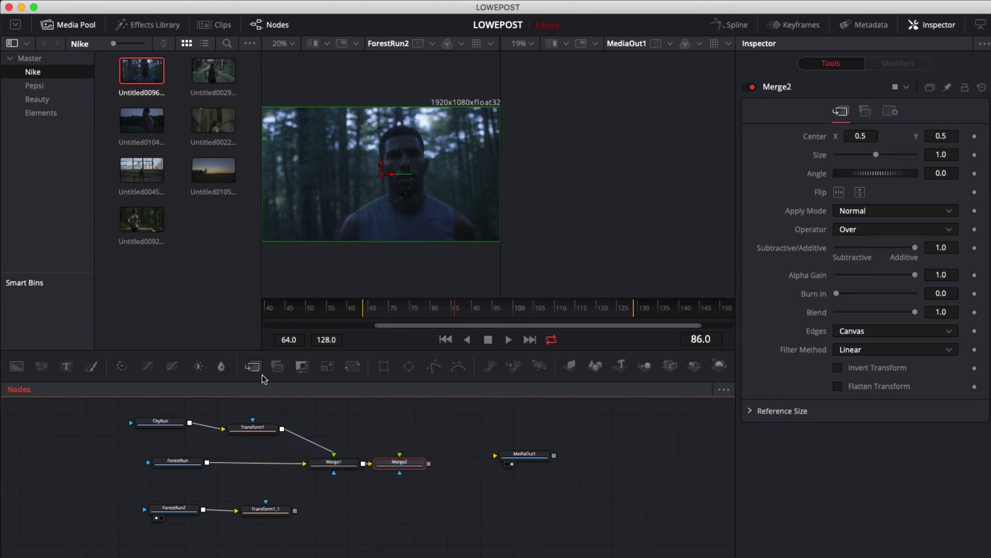
left_click_drag(398, 466, 441, 467)
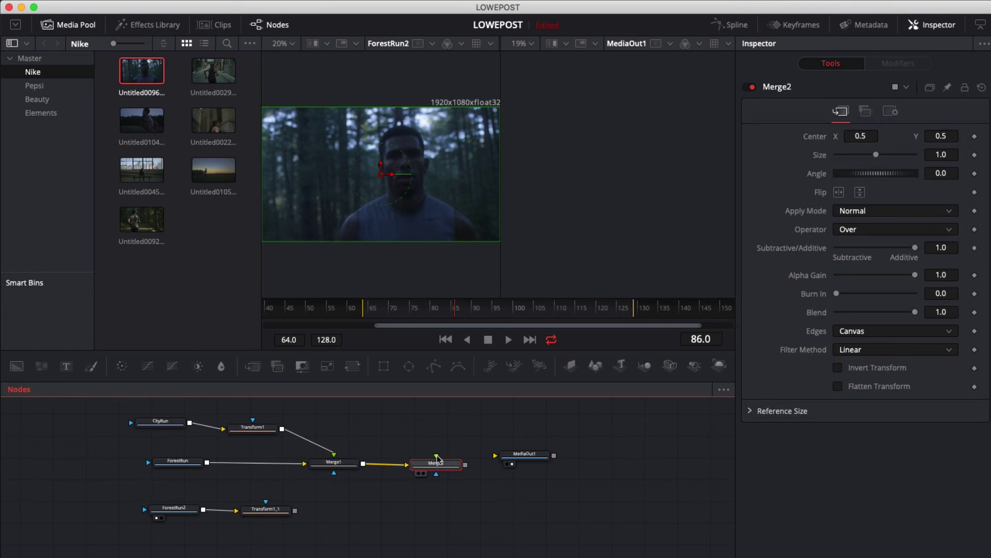
Step: Connect Transform1_1 to Merge2's foreground input and Merge2's output to MediaOut1, and hide the project's clip bins
left_click_drag(436, 455, 295, 510)
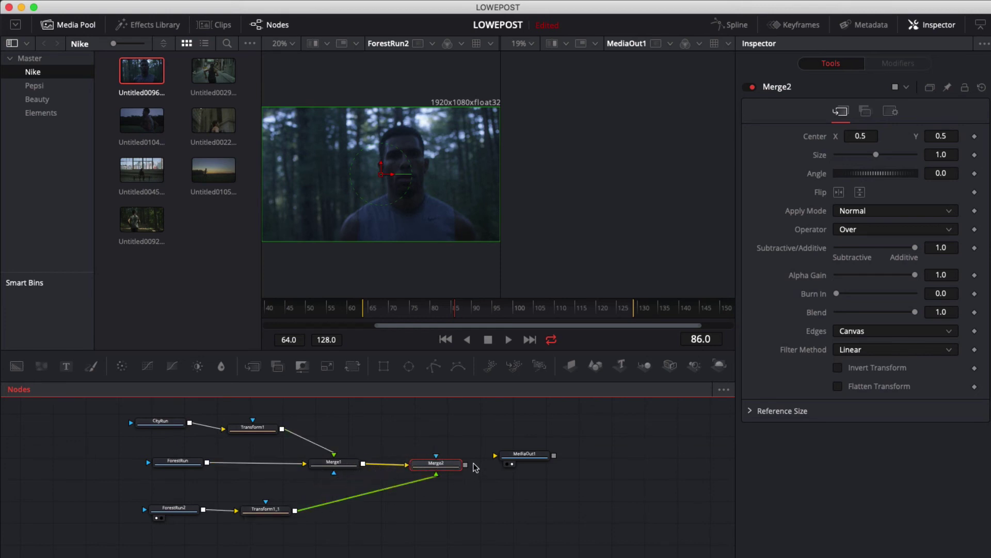
left_click_drag(468, 466, 496, 456)
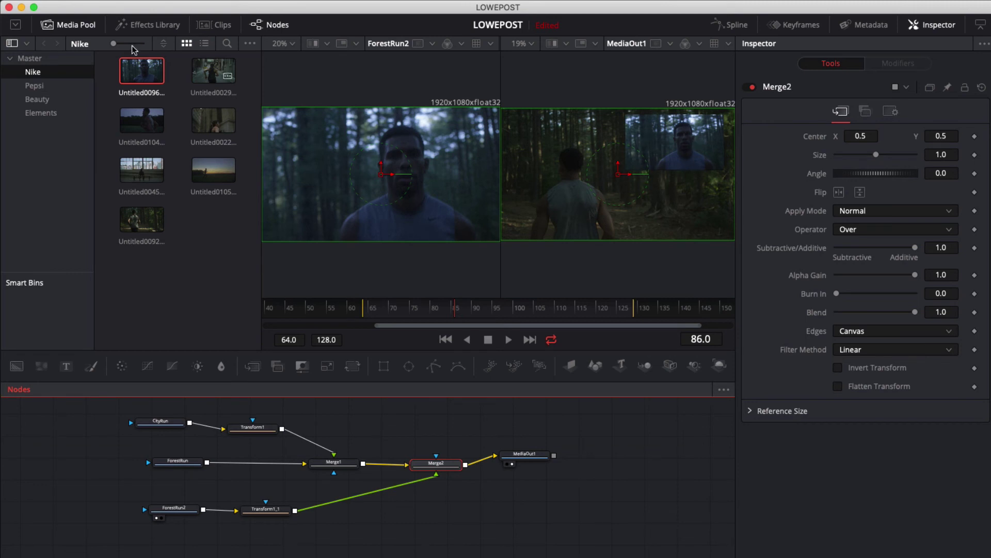
left_click(69, 32)
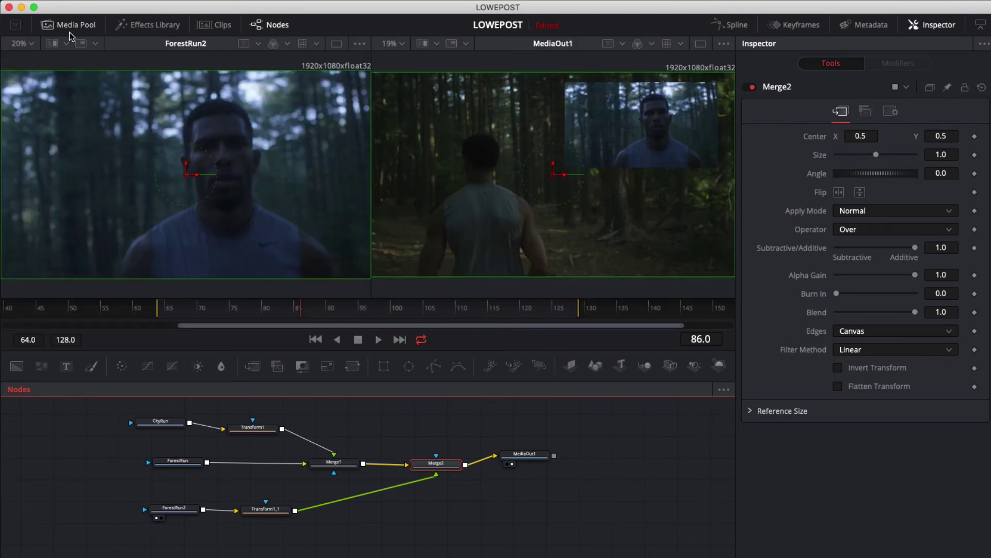
Step: Move the ForestRun2 image in Transform1_1 straight down to below the CityRun inset, centered at about 0.74, 0.26
left_click(274, 510)
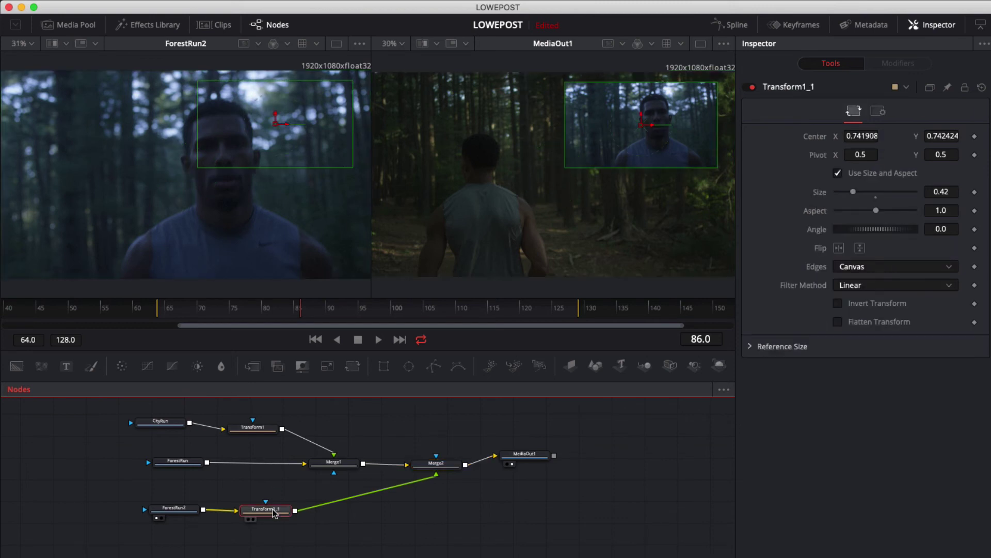
left_click(641, 122)
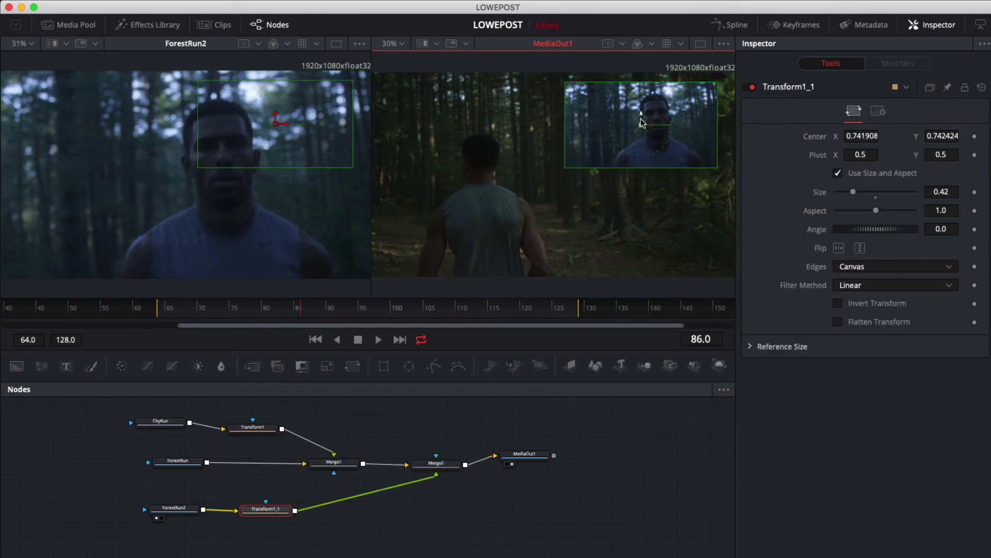
left_click_drag(642, 122, 648, 216)
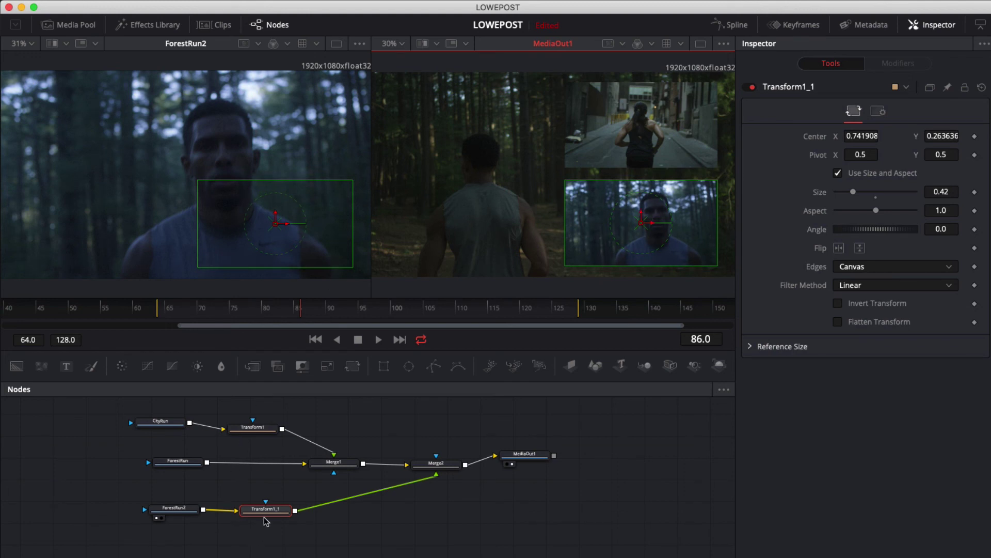
Step: Space out ForestRun2 and Transform1_1 in the node graph and insert a Color Curves node between them
left_click_drag(266, 520, 346, 517)
left_click_drag(180, 510, 160, 508)
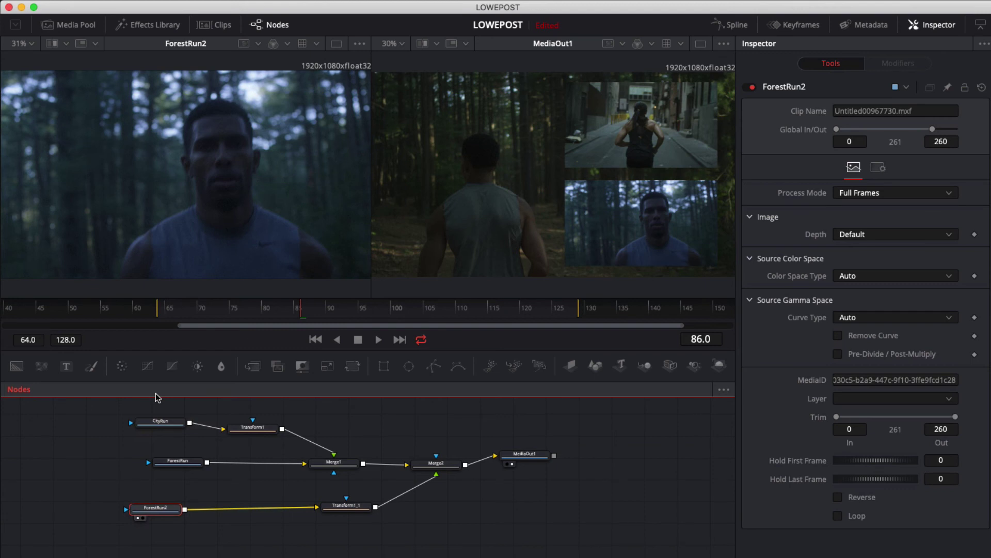
left_click(147, 364)
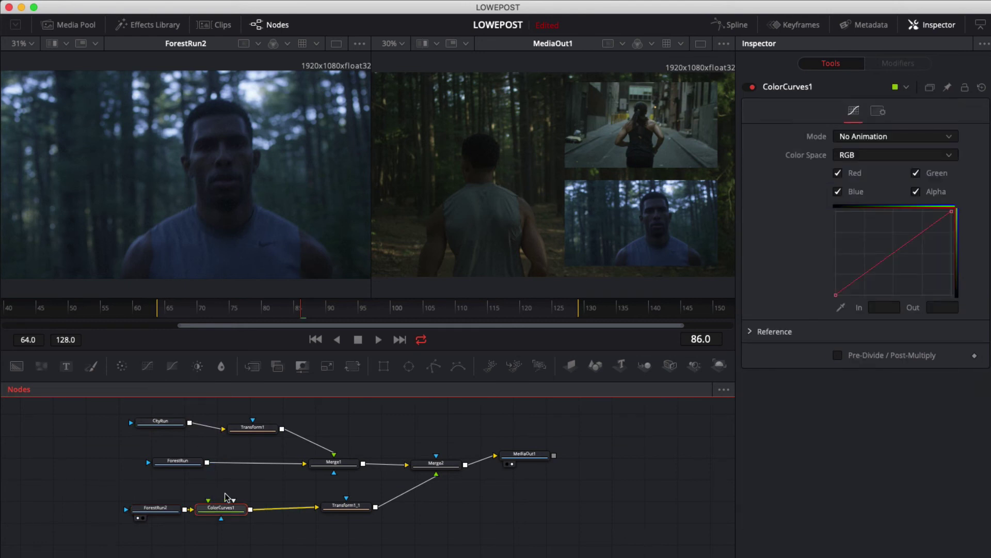
left_click_drag(173, 508, 158, 508)
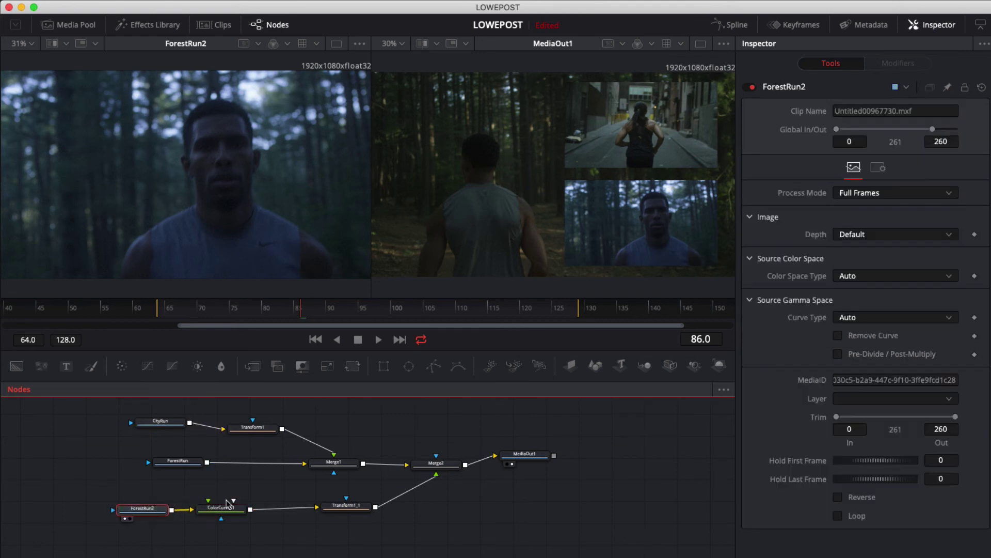
Step: Switch off the red, green and alpha channels in ColorCurves1, leaving only blue active
left_click(228, 505)
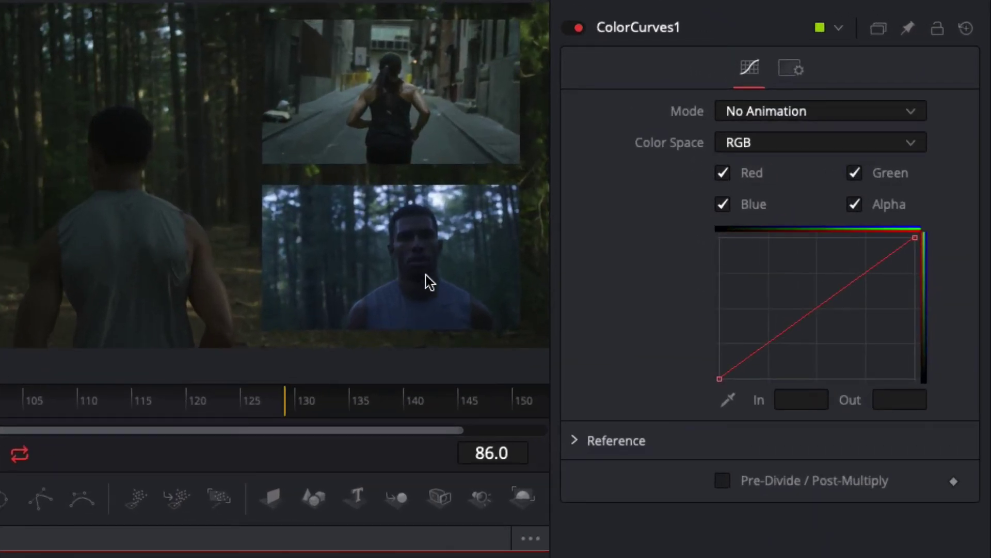
left_click(744, 175)
left_click(885, 176)
left_click(878, 207)
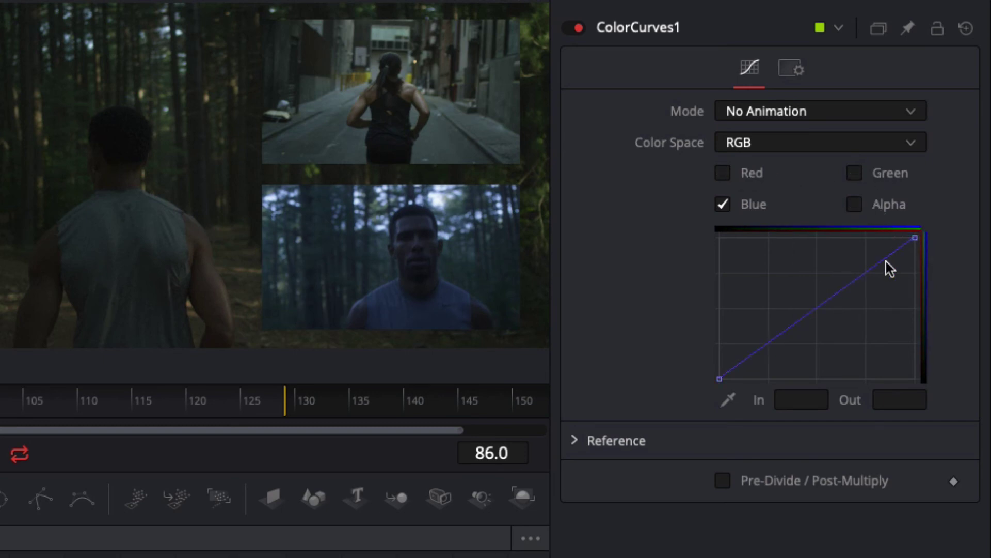
Step: Pull the upper part of ColorCurves1's blue curve down at about 0.85 in, 0.70 out, and compare the inset with the correction bypassed
left_click_drag(886, 261, 885, 281)
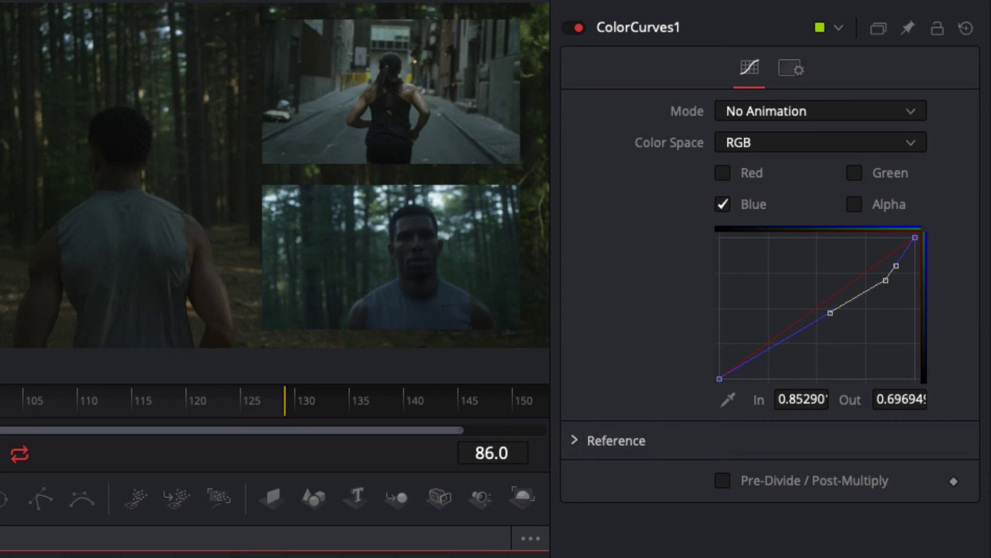
key("ctrl+p")
key("ctrl+p")
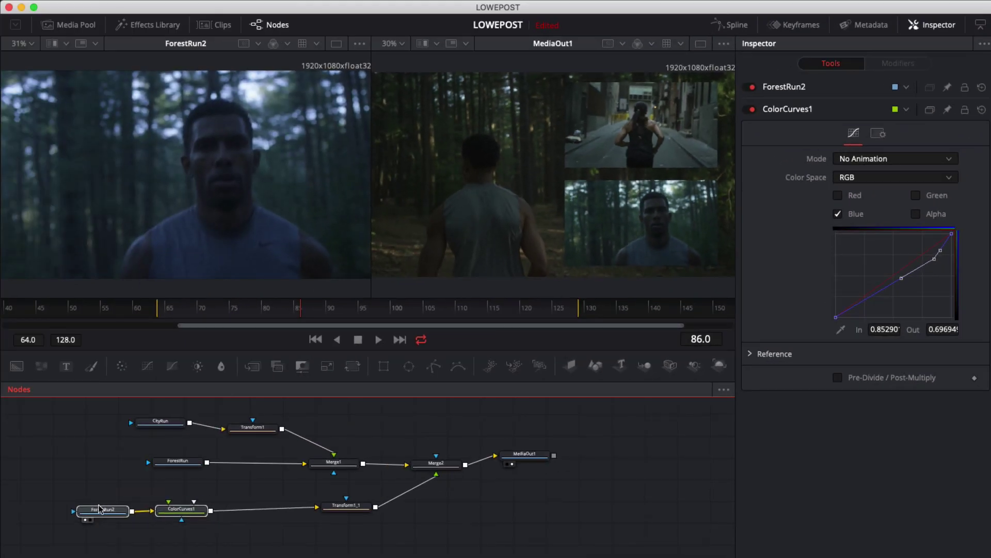
Step: Insert a Brightness Contrast node between ColorCurves1 and Transform1_1 and space it out evenly in the node graph
left_click(99, 508)
left_click(199, 516)
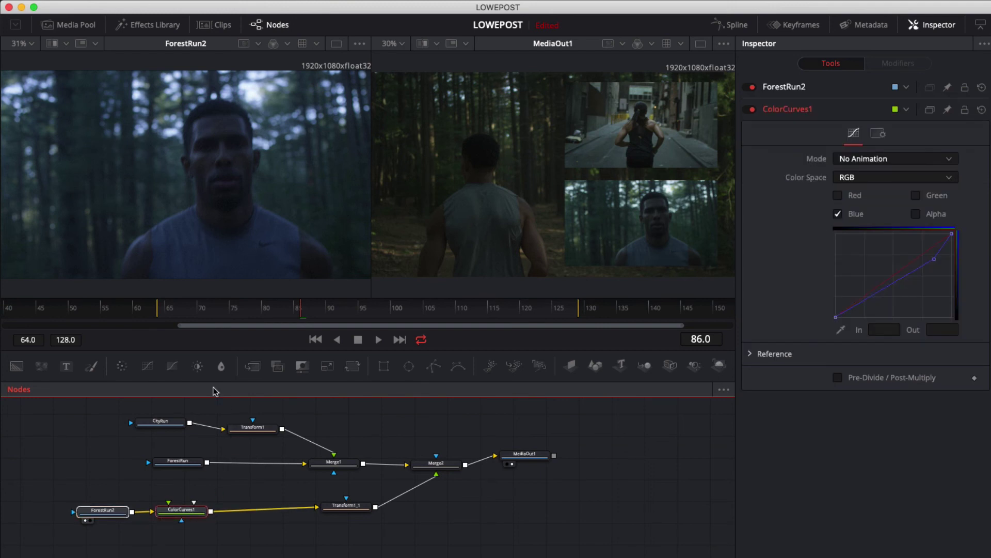
left_click(198, 366)
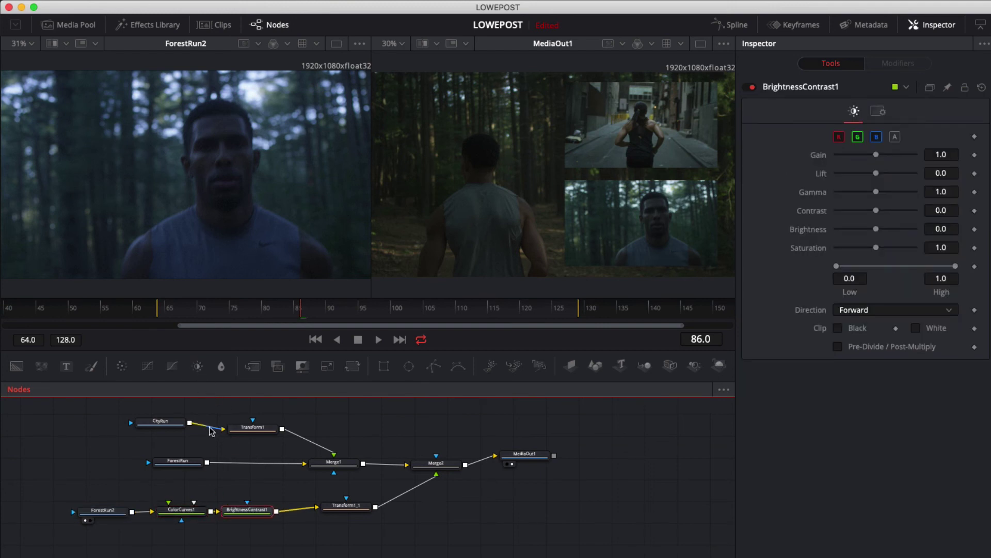
left_click_drag(246, 510, 256, 511)
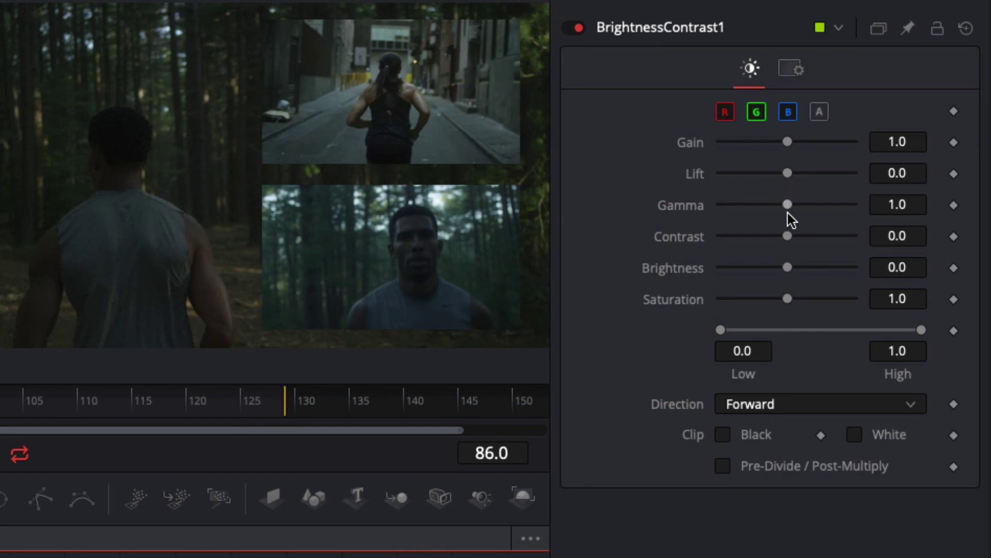
Step: Enable Pre-Divide / Post-Multiply on BrightnessContrast1 and set Gain to 1.13, Lift to -0.05 and Gamma to 1.32
left_click_drag(788, 205, 788, 183)
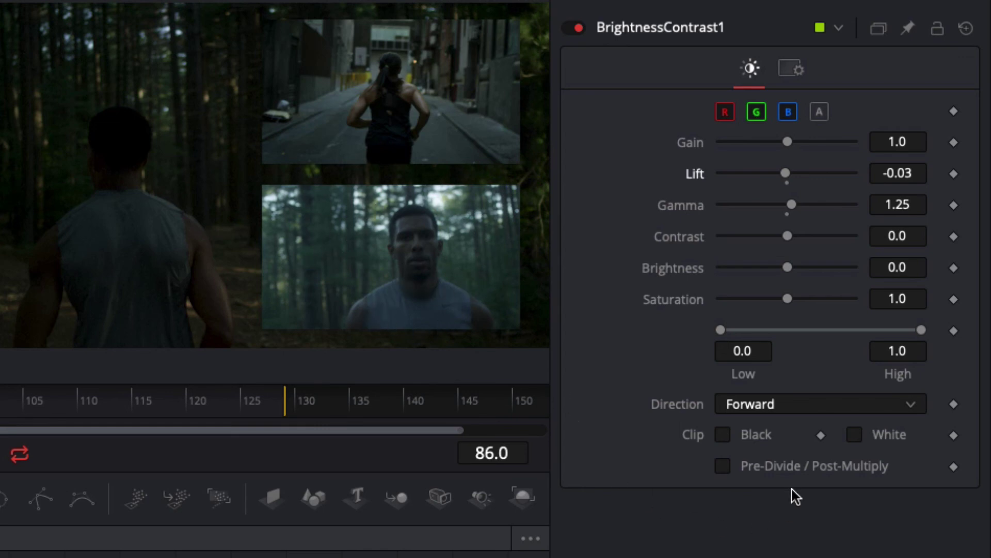
left_click(723, 465)
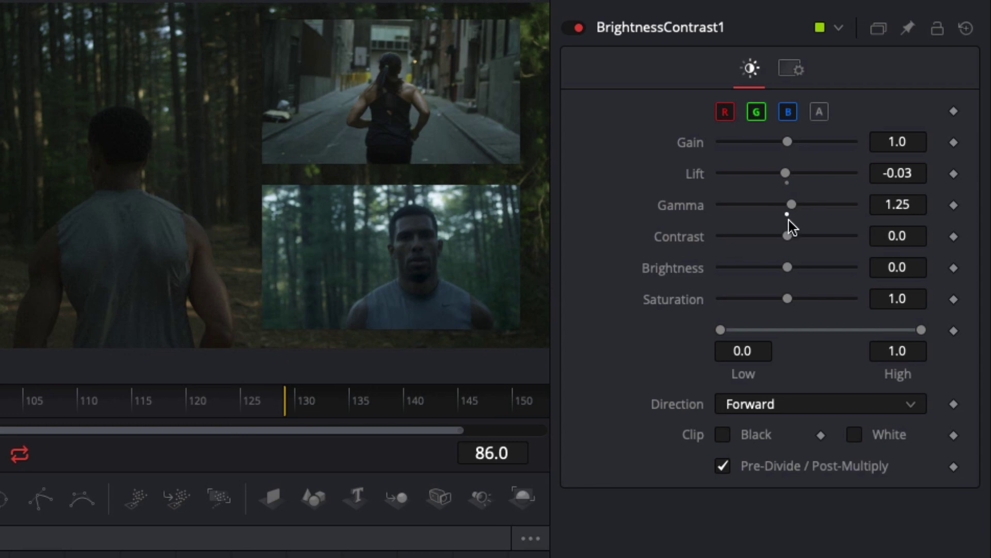
left_click_drag(785, 180, 785, 180)
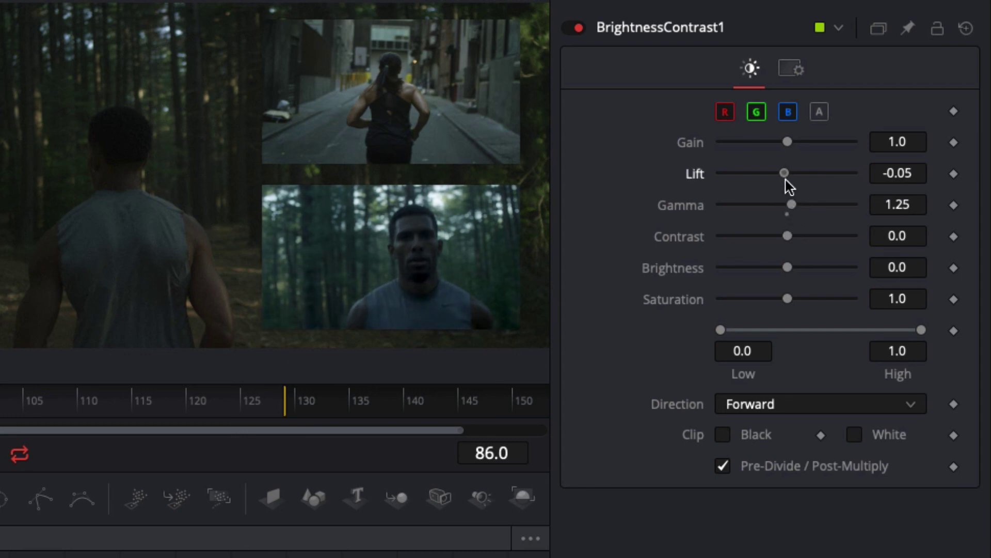
left_click(793, 205)
left_click_drag(787, 144, 789, 145)
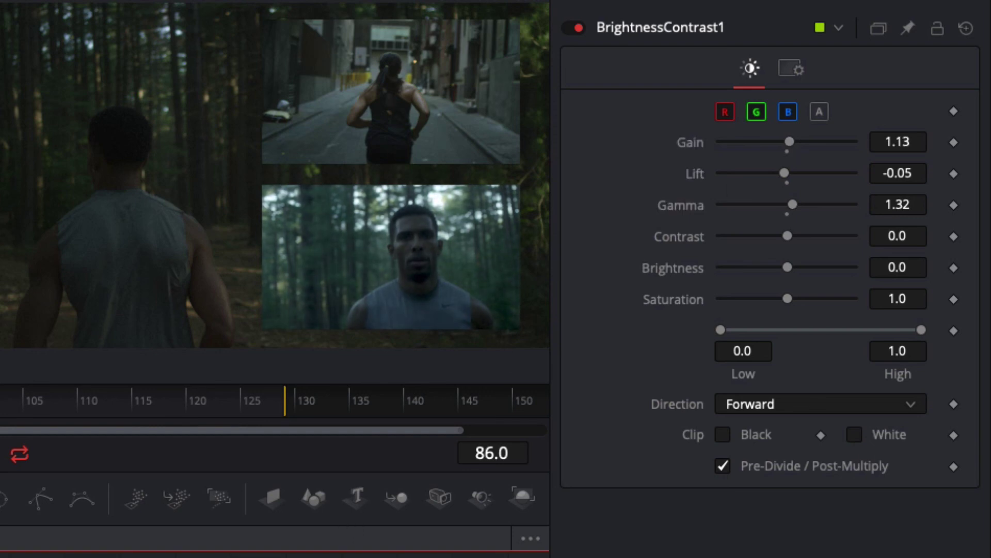
Step: Toggle the ColorCurves1 and BrightnessContrast1 corrections off and on to compare the ForestRun2 inset before and after
key("ctrl+p")
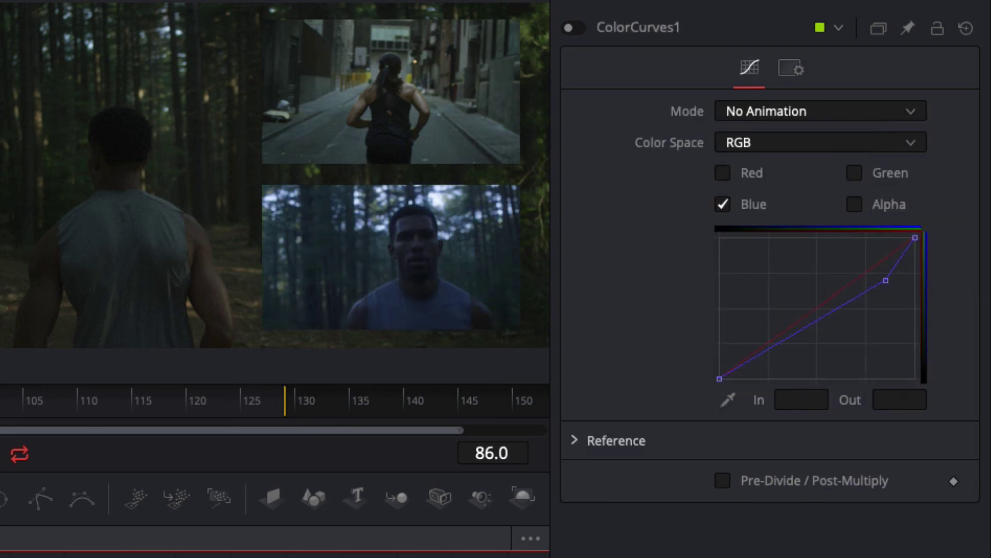
key("ctrl+p")
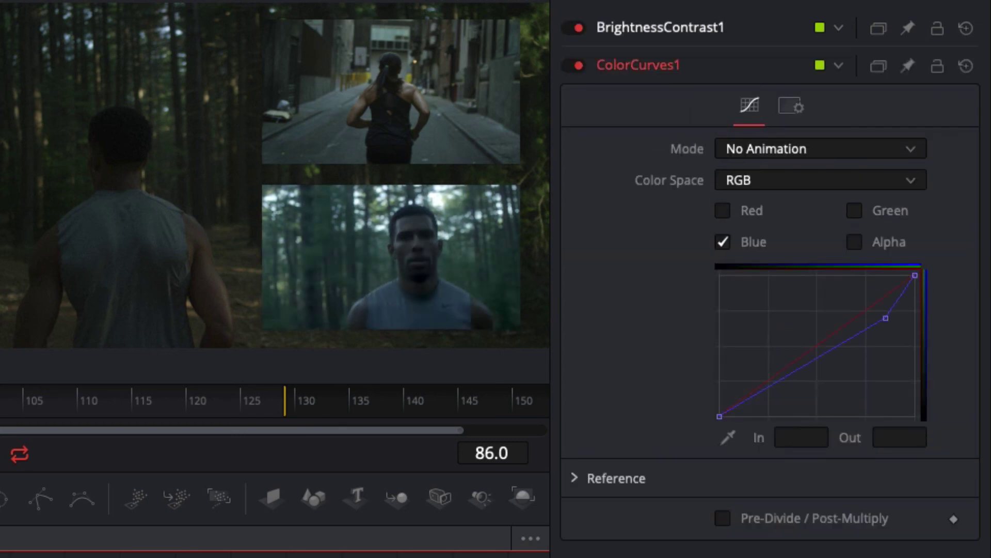
key("ctrl+p")
key("ctrl+p")
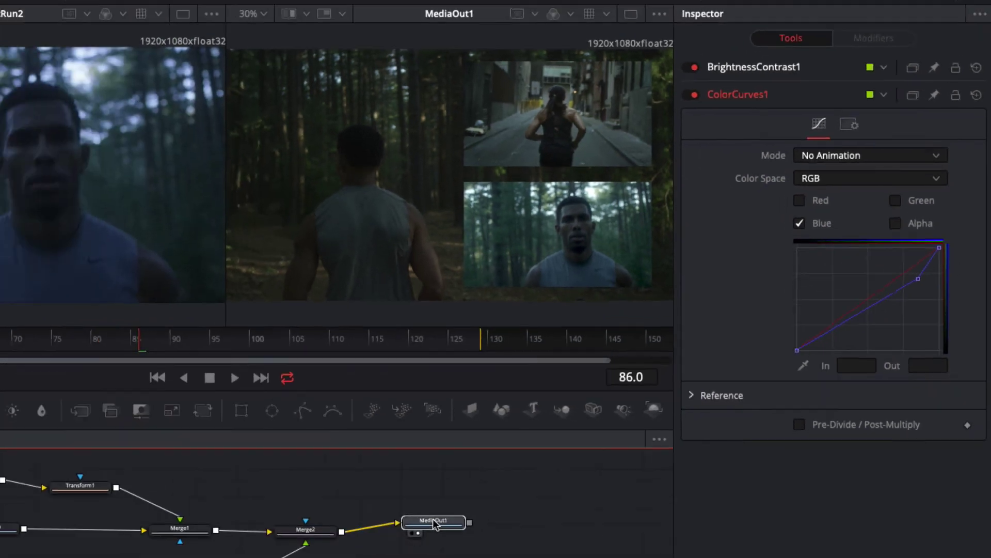
Step: Move MediaOut1 slightly away from Merge2, then show the Keyframes editor and widen it beside the node graph
left_click(539, 457)
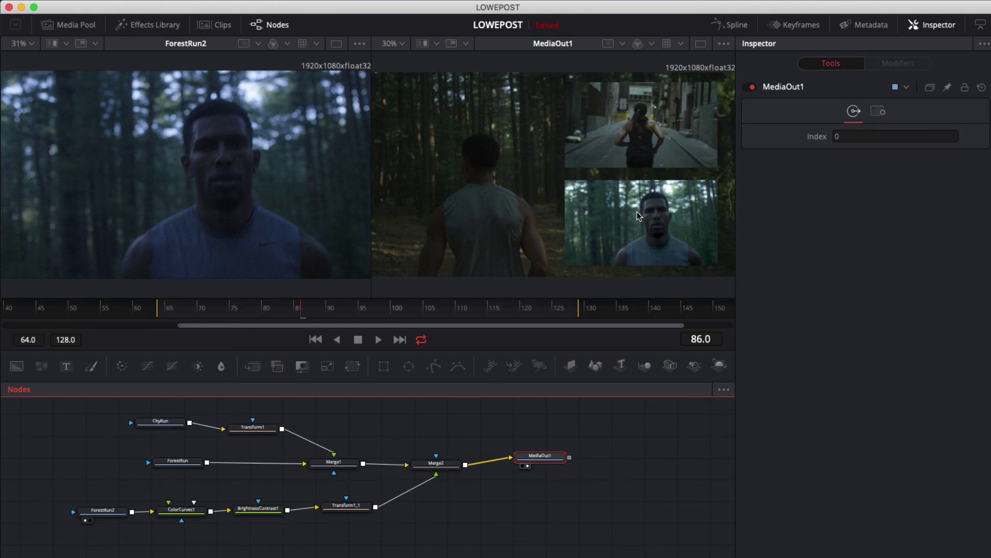
left_click(793, 31)
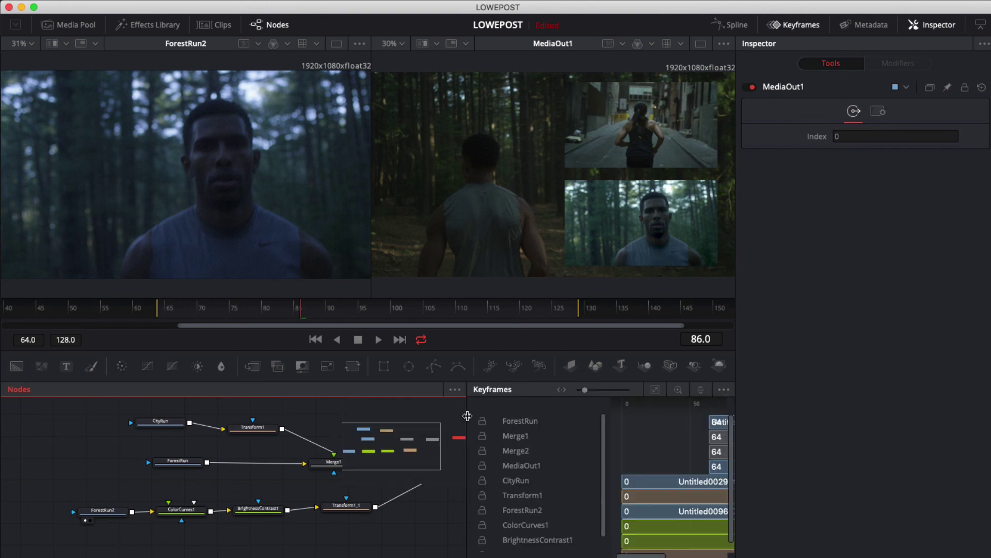
left_click_drag(467, 415, 281, 418)
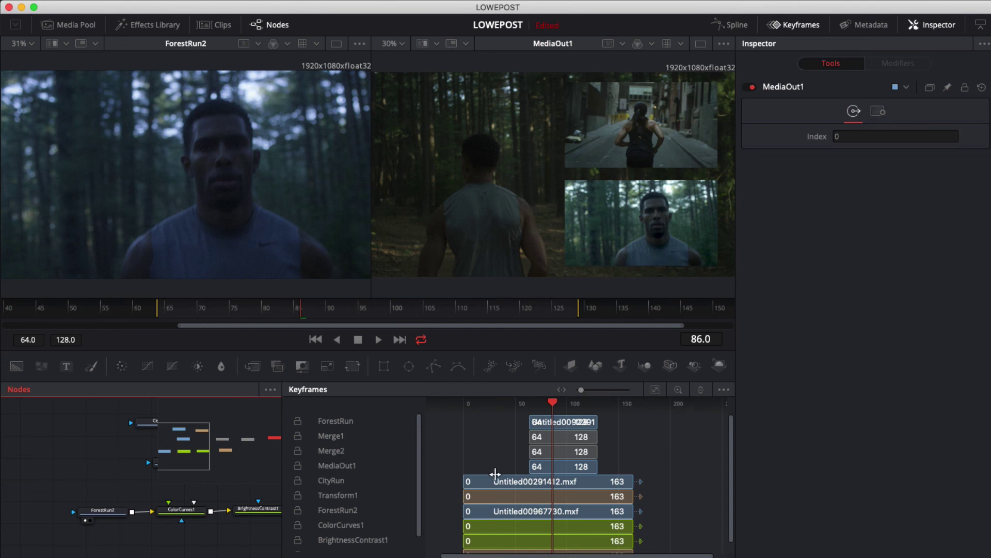
Step: Trim CityRun's start to frame 75 and ForestRun2's start to frame 89, and scrub through the composition to check the insets' timing
left_click_drag(468, 481, 543, 484)
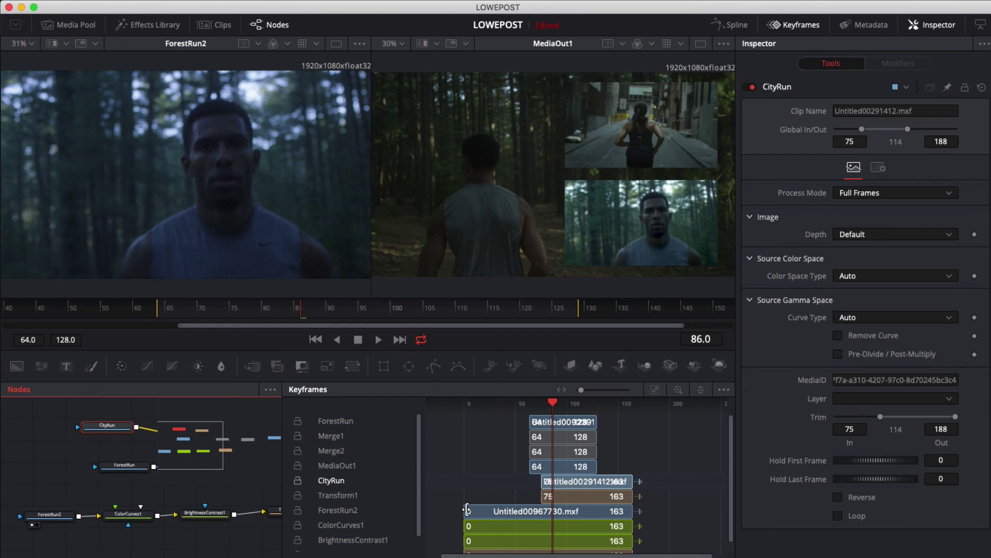
left_click_drag(467, 511, 560, 514)
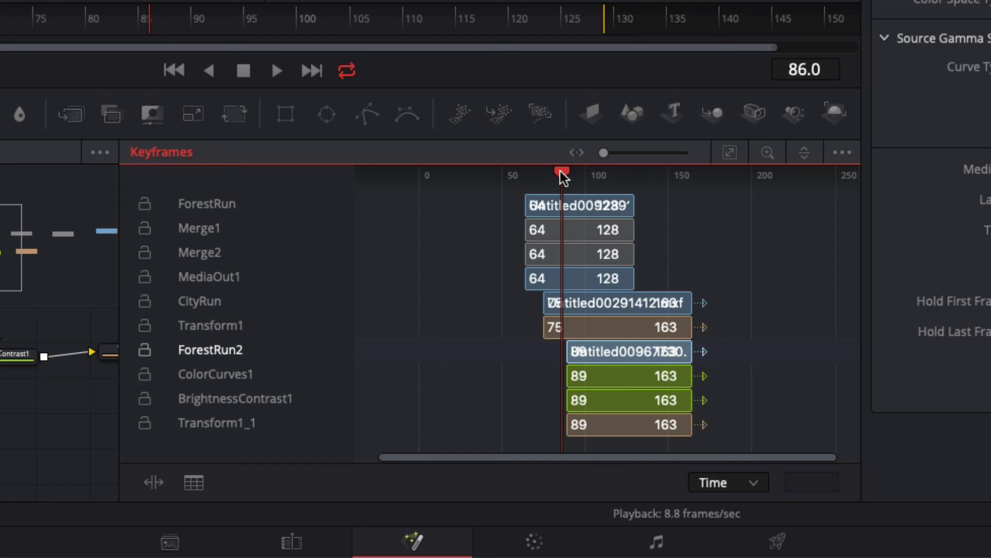
mouse_move(560, 177)
left_mouse_down()
mouse_move(511, 177)
mouse_move(550, 176)
left_mouse_up()
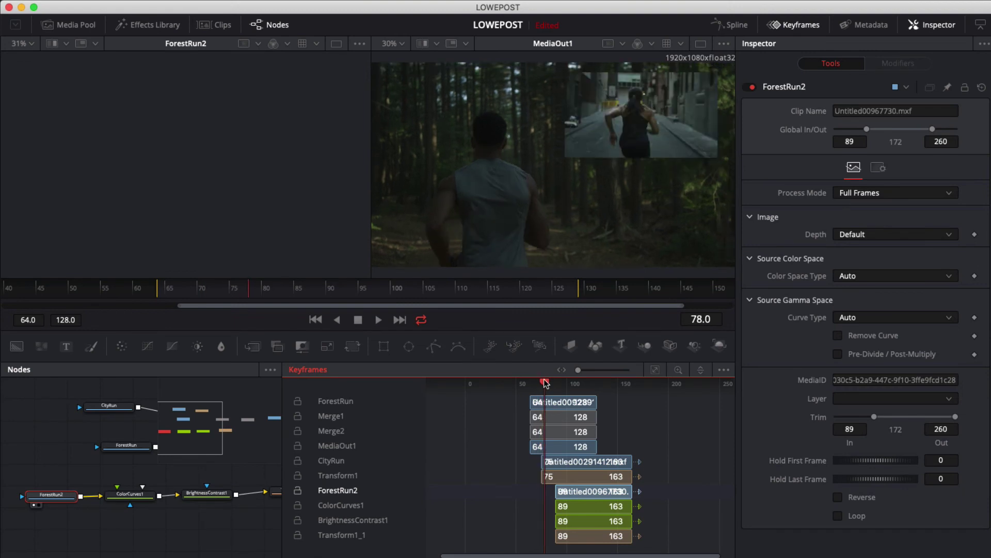
left_click_drag(545, 383, 522, 402)
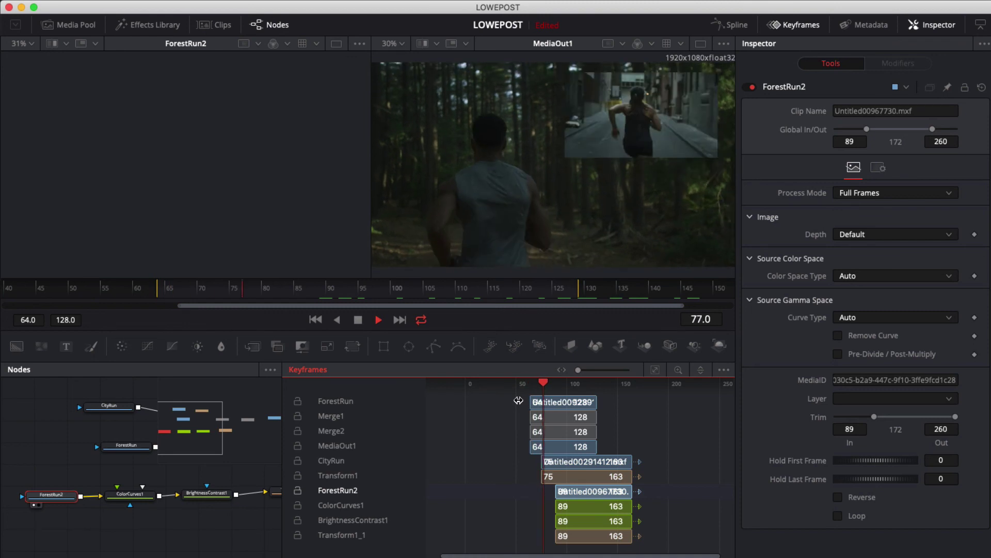